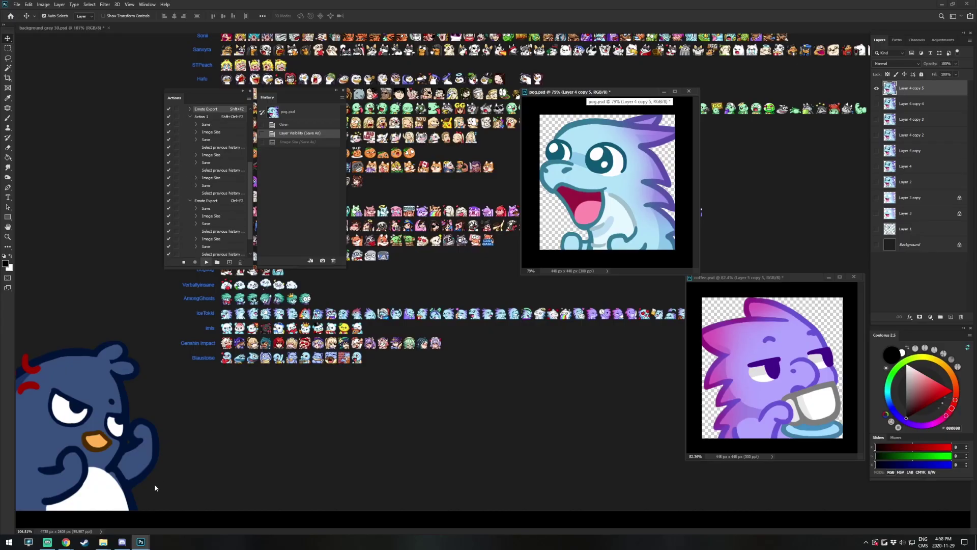
- Bring the 1- Emote exports folder window, holding the 28, 56, 112 and 448 exports, to the front
{"action": "left_click", "coordinate": [103, 542]}
{"action": "left_click", "coordinate": [148, 510]}
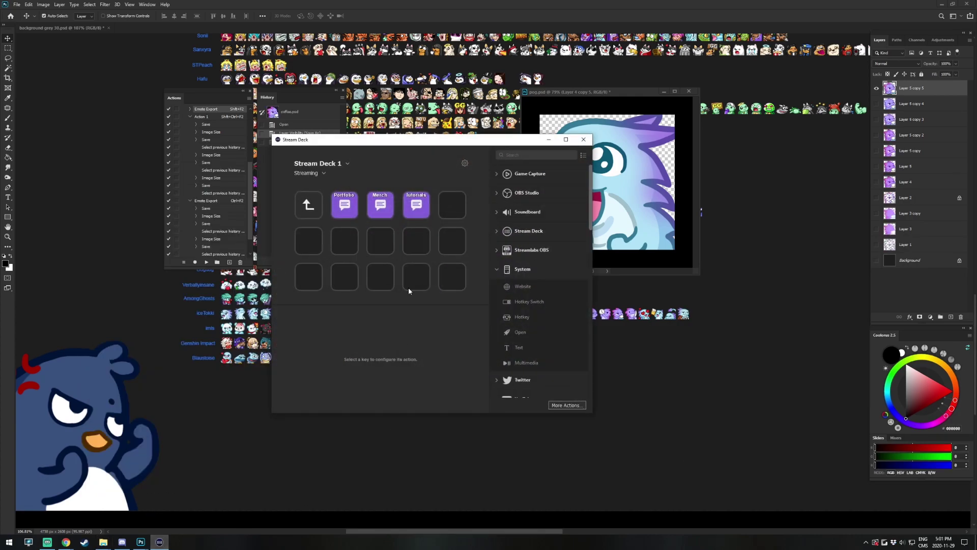
- Select the empty fifth key in the top row of the Stream Deck Streaming profile
{"action": "left_click", "coordinate": [454, 205]}
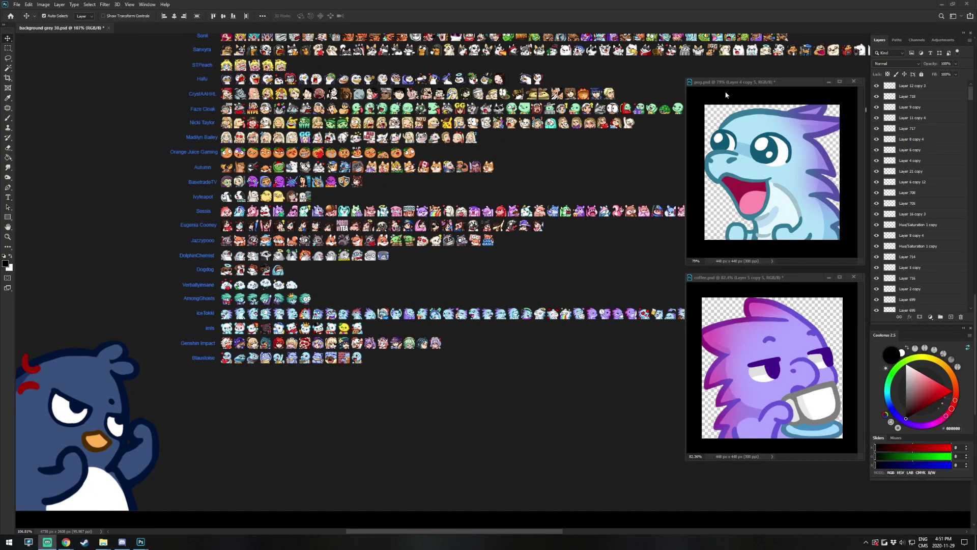
- Move the pog.psd window about 345 px left, clear of coffee.psd
{"action": "left_click_drag", "start_coordinate": [773, 84], "coordinate": [457, 95]}
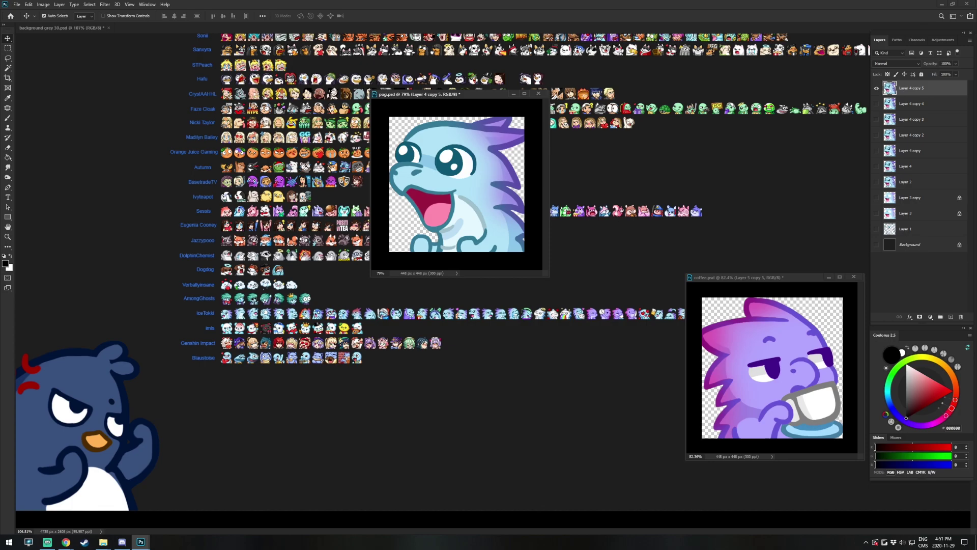
- Show the Actions panel and dock the History panel beside it next to pog.psd
{"action": "left_click", "coordinate": [148, 5]}
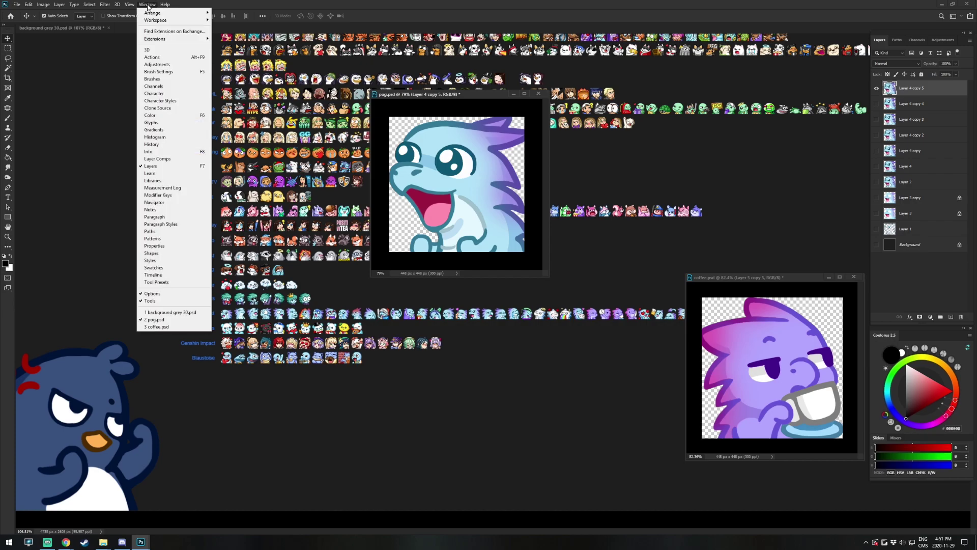
{"action": "left_click", "coordinate": [163, 58]}
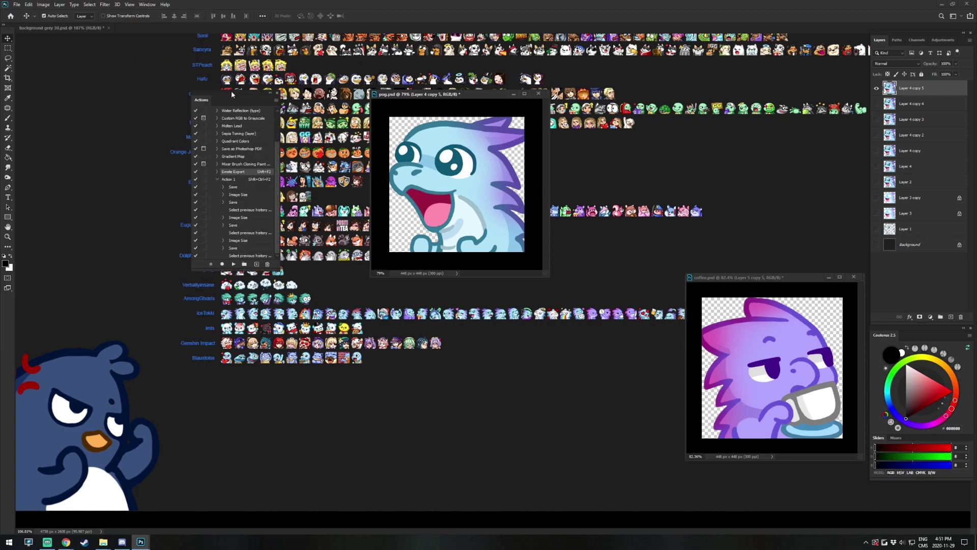
{"action": "left_click_drag", "start_coordinate": [232, 92], "coordinate": [206, 90]}
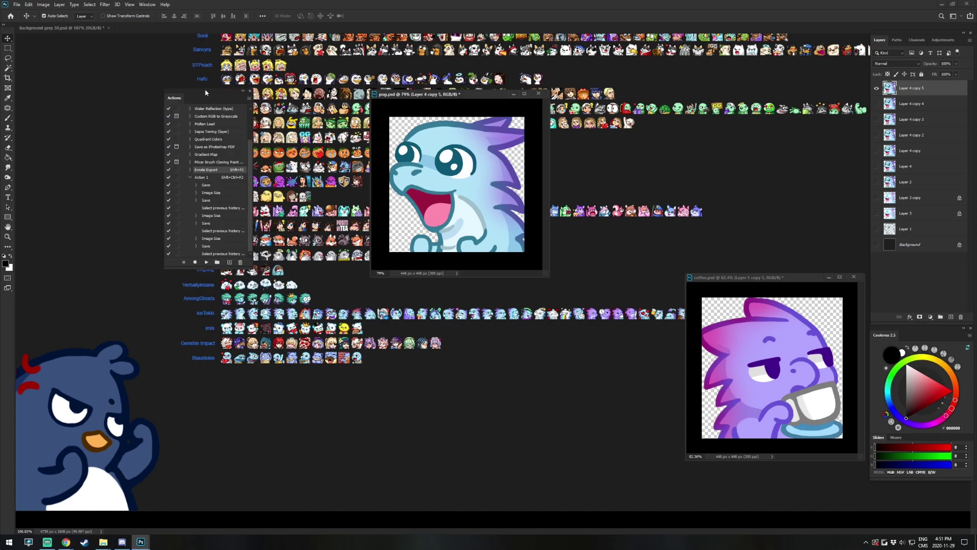
{"action": "left_click", "coordinate": [147, 5]}
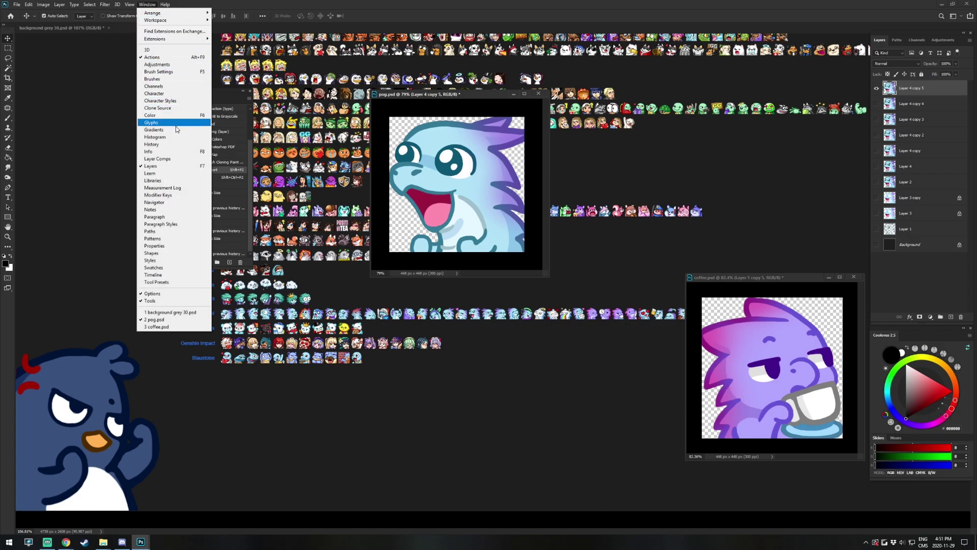
{"action": "left_click", "coordinate": [182, 146]}
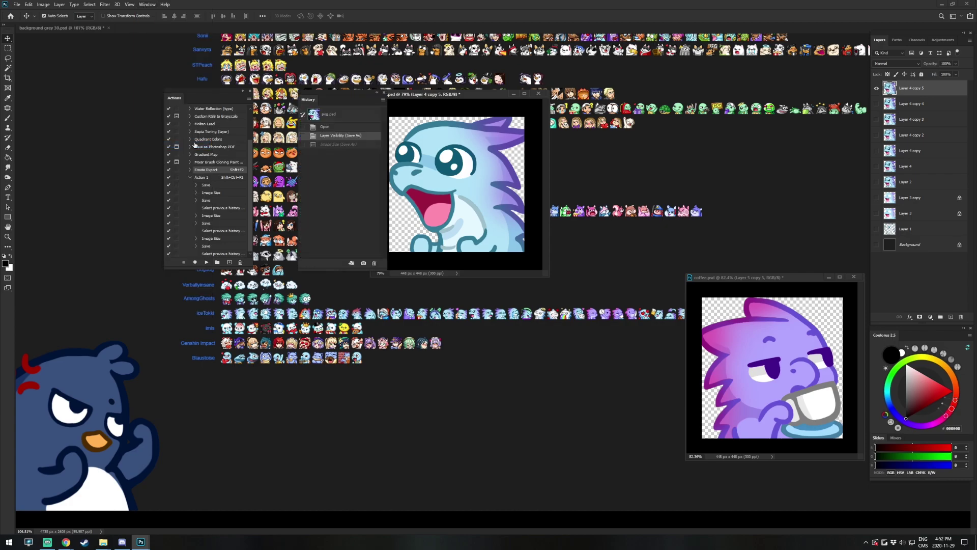
{"action": "left_click_drag", "start_coordinate": [330, 94], "coordinate": [294, 94]}
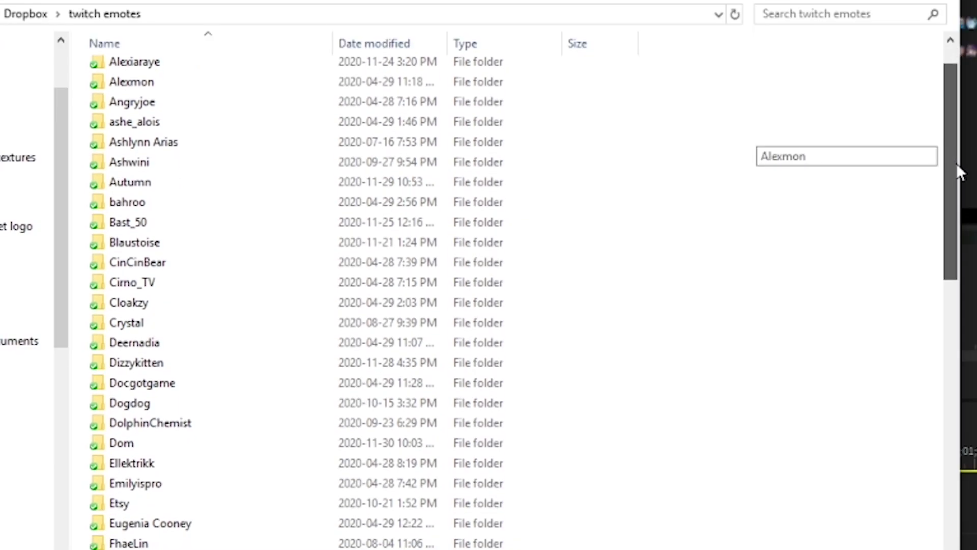
- Open the 1- Emote exports folder inside twitch emotes in File Explorer
{"action": "scroll", "coordinate": [305, 306], "scroll_direction": "down", "scroll_amount": 10}
{"action": "scroll", "coordinate": [306, 306], "scroll_direction": "down", "scroll_amount": 10}
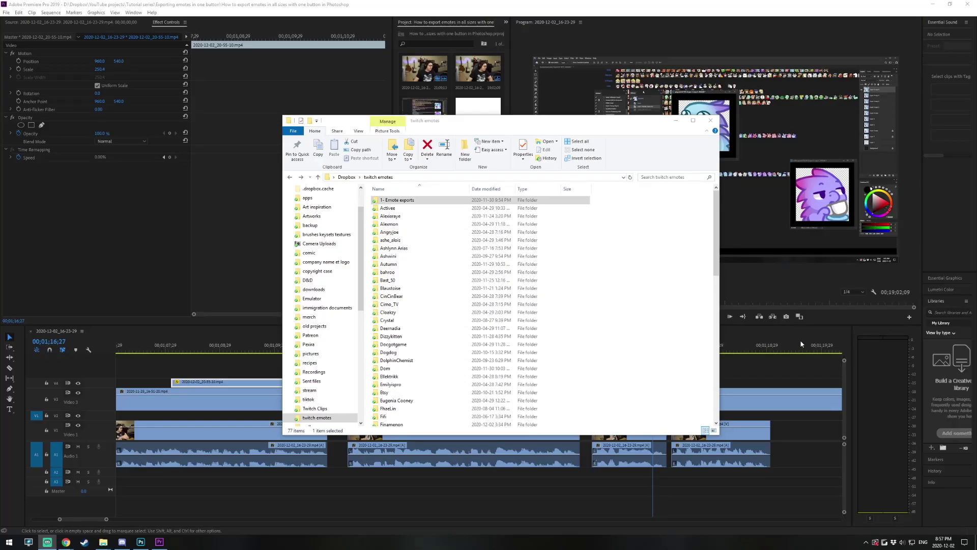
{"action": "left_click", "coordinate": [421, 199]}
{"action": "double_click", "coordinate": [420, 200]}
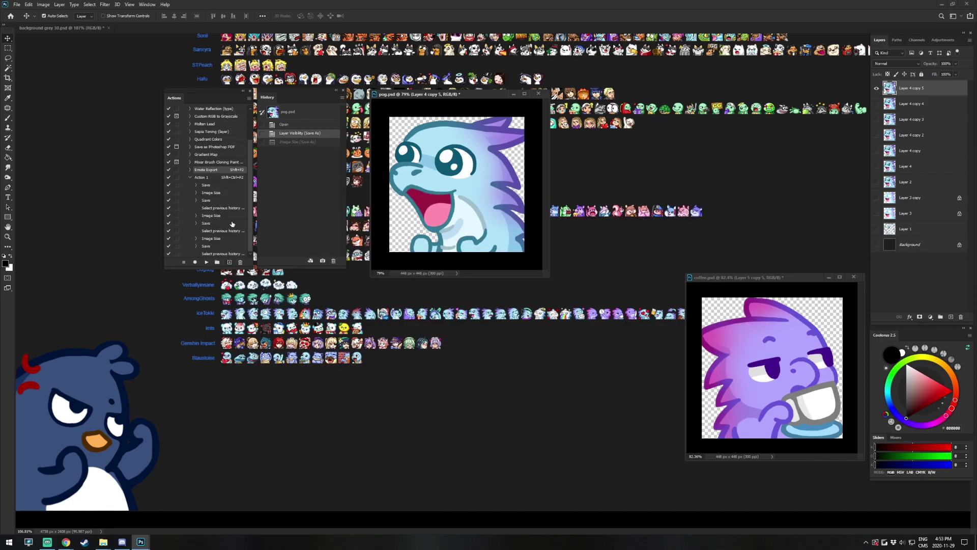
- Create a new action named 'Emote Export' with the Ctrl+F2 shortcut and start recording it
{"action": "left_click", "coordinate": [229, 263]}
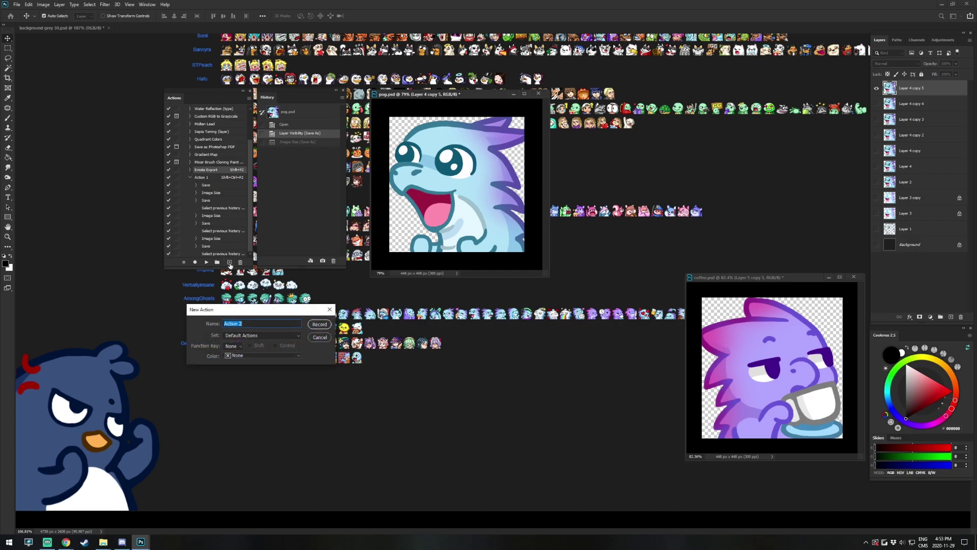
{"action": "type", "text": "Emote Export"}
{"action": "left_click", "coordinate": [242, 350]}
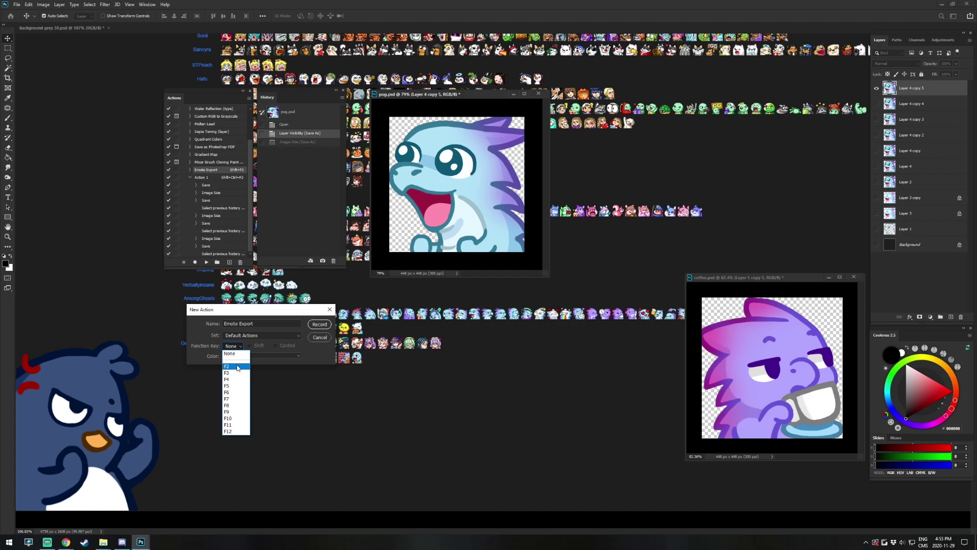
{"action": "left_click", "coordinate": [238, 366]}
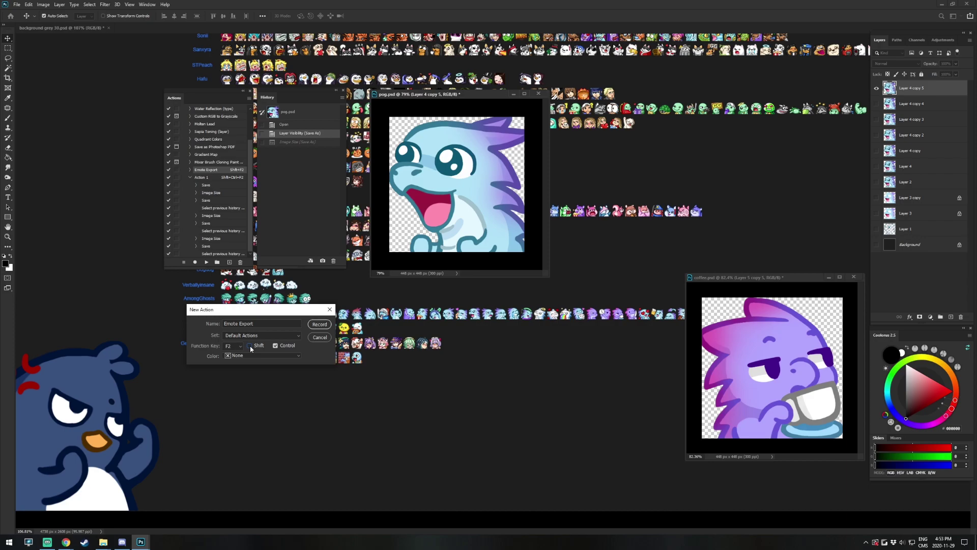
{"action": "left_click", "coordinate": [249, 347]}
{"action": "left_click", "coordinate": [321, 325]}
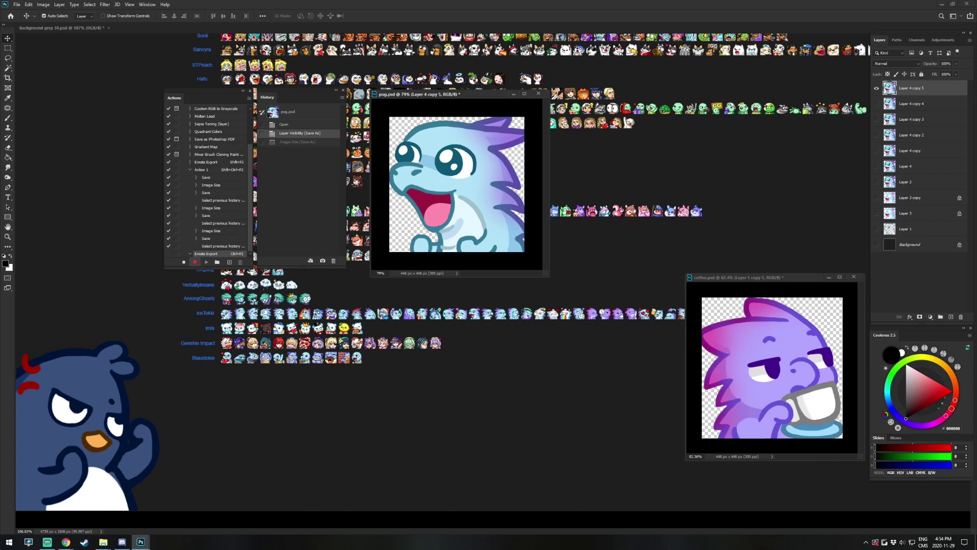
- Save pog.psd as a PNG named 448 in twitch emotes > 1- Emote exports
{"action": "left_click_drag", "start_coordinate": [458, 99], "coordinate": [459, 99]}
{"action": "left_click", "coordinate": [17, 4]}
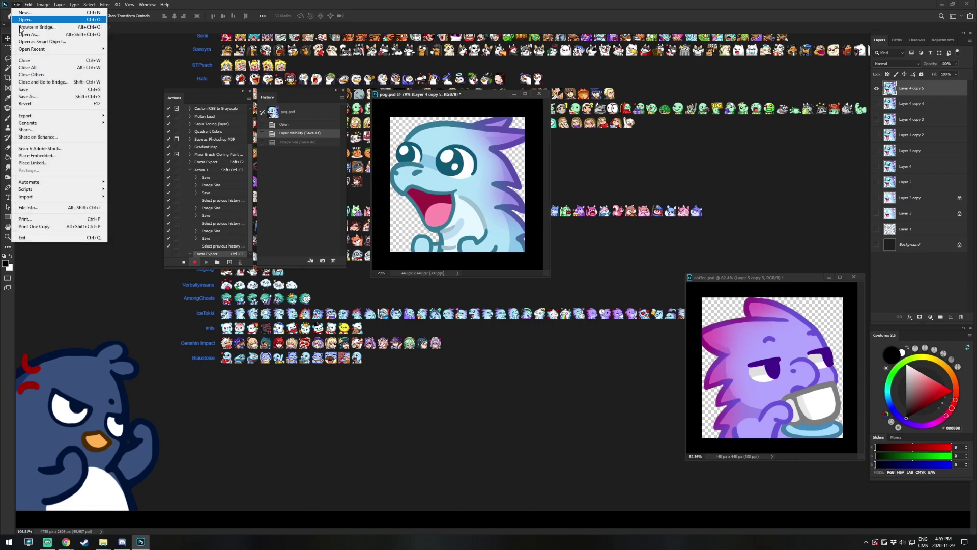
{"action": "left_click", "coordinate": [39, 96]}
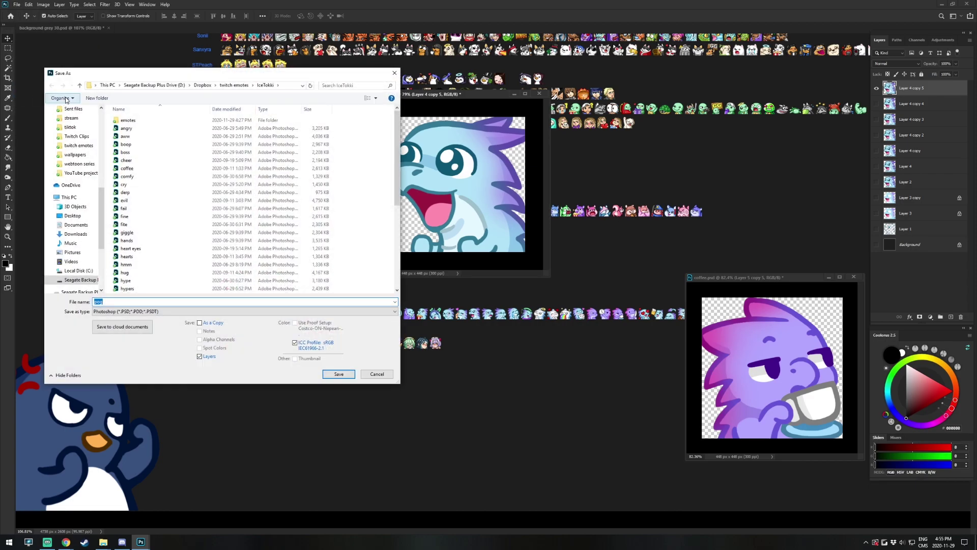
{"action": "left_click", "coordinate": [236, 87]}
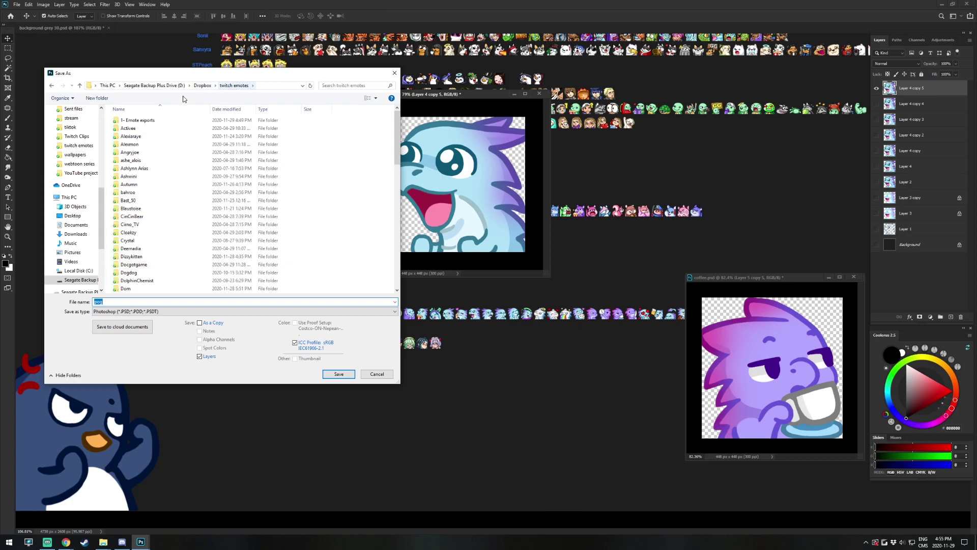
{"action": "double_click", "coordinate": [142, 122]}
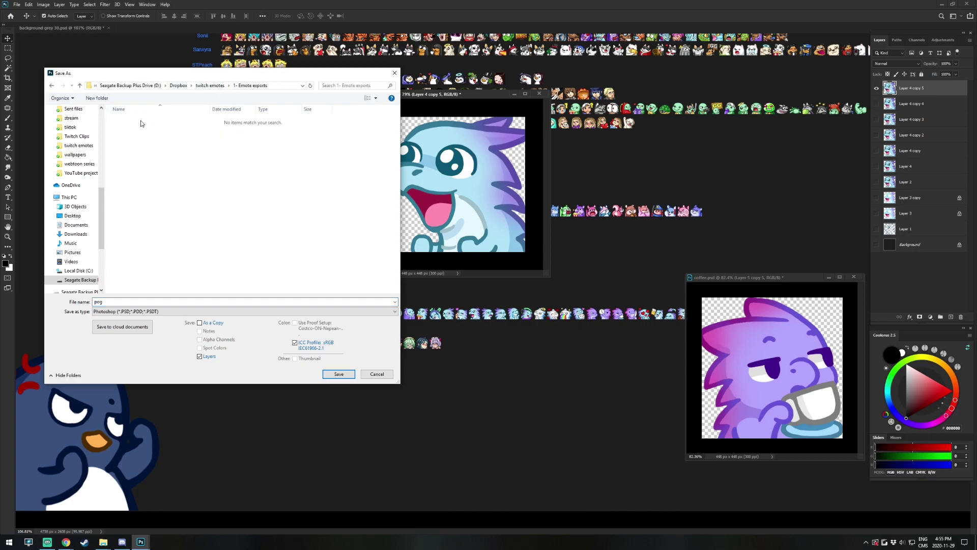
{"action": "double_click", "coordinate": [119, 303]}
{"action": "type", "text": "448"}
{"action": "left_click", "coordinate": [144, 312]}
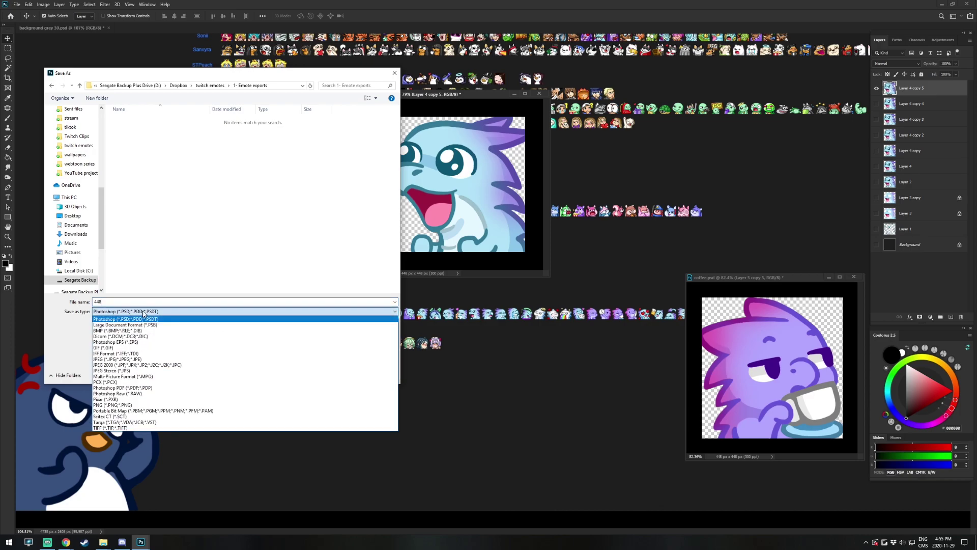
{"action": "left_click", "coordinate": [121, 407]}
{"action": "left_click", "coordinate": [334, 375]}
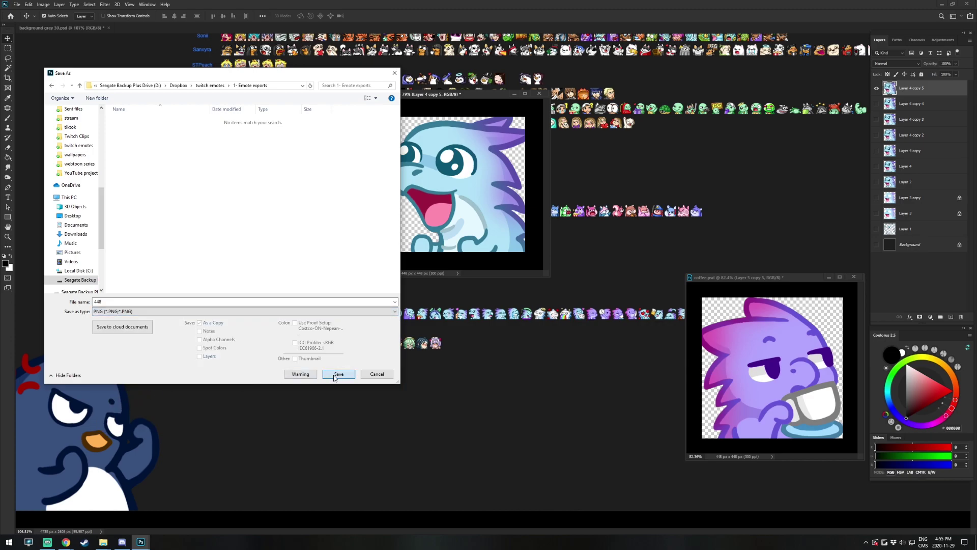
{"action": "left_click", "coordinate": [532, 167]}
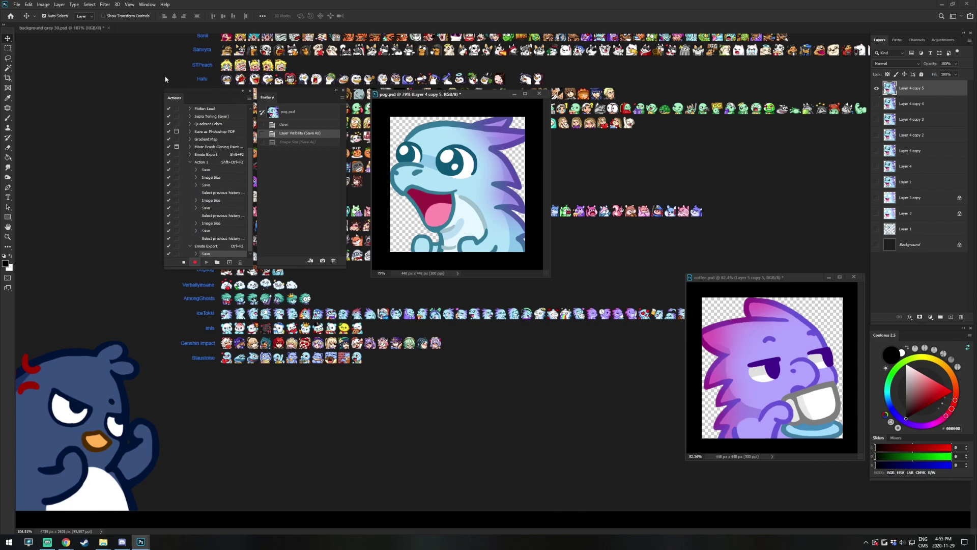
- Resize pog.psd to a width of 112 pixels with Image Size
{"action": "left_click", "coordinate": [44, 5]}
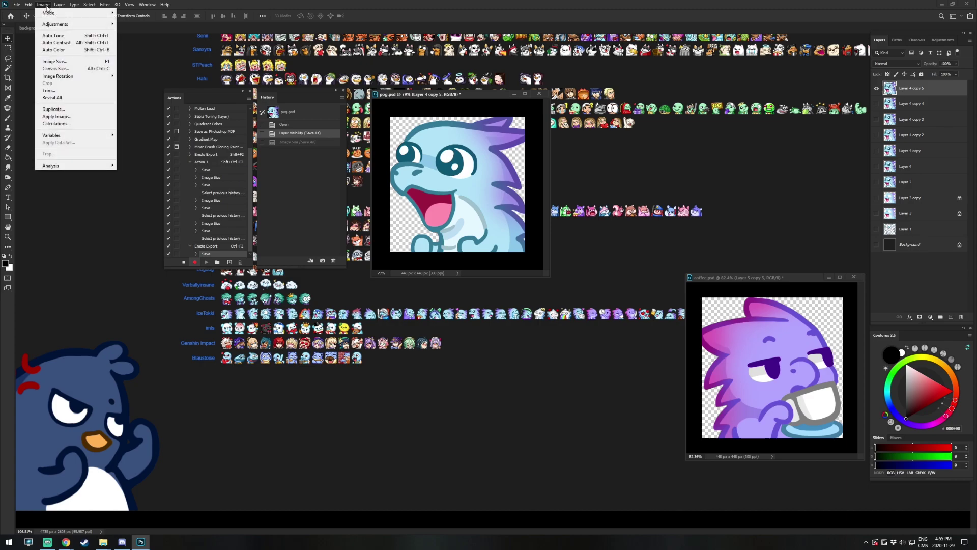
{"action": "left_click", "coordinate": [56, 62]}
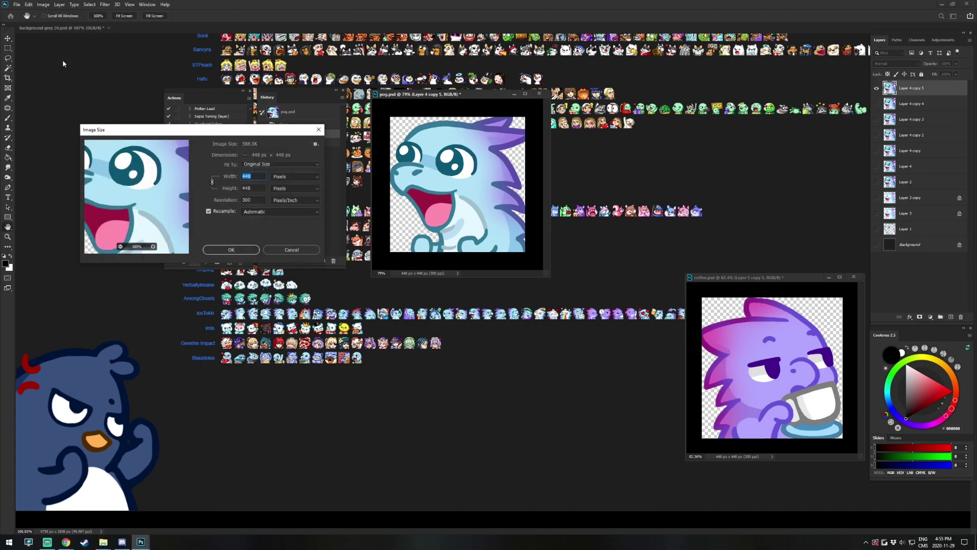
{"action": "type", "text": "112"}
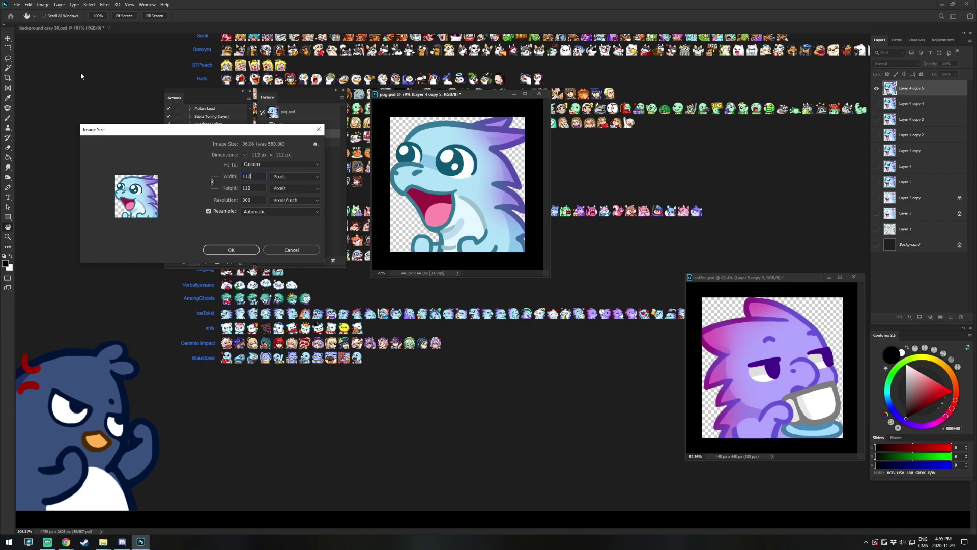
{"action": "left_click", "coordinate": [232, 251]}
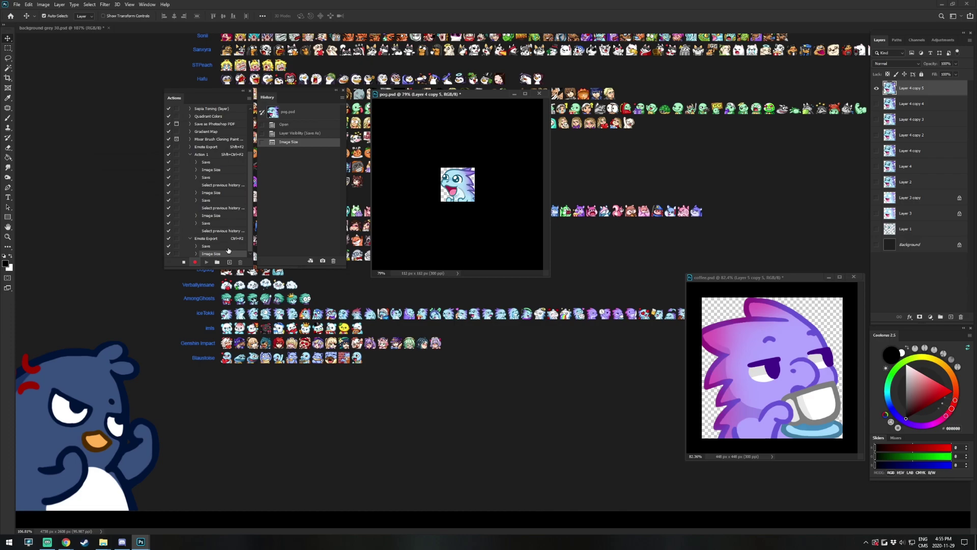
- Save the resized emote as a PNG named 112 in 1- Emote exports
{"action": "left_click", "coordinate": [19, 6]}
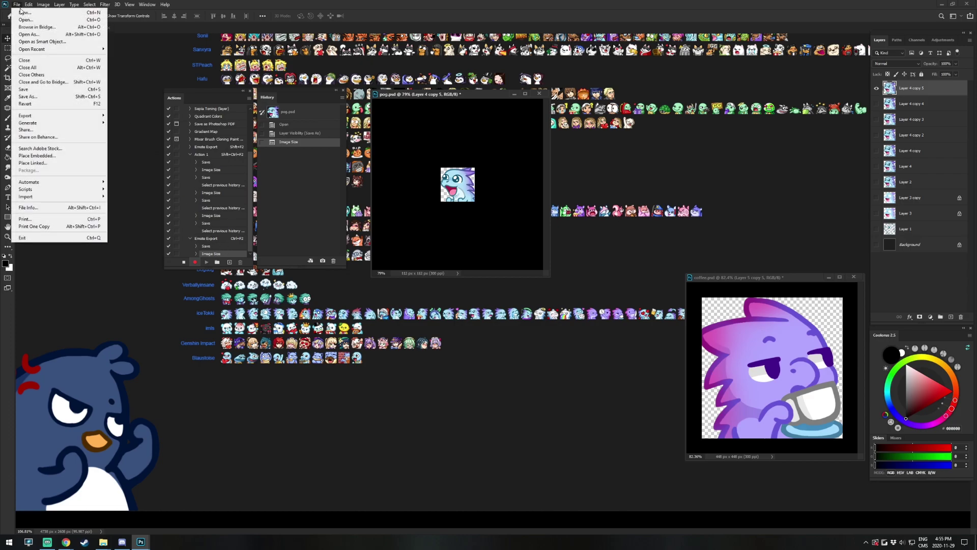
{"action": "left_click", "coordinate": [36, 97]}
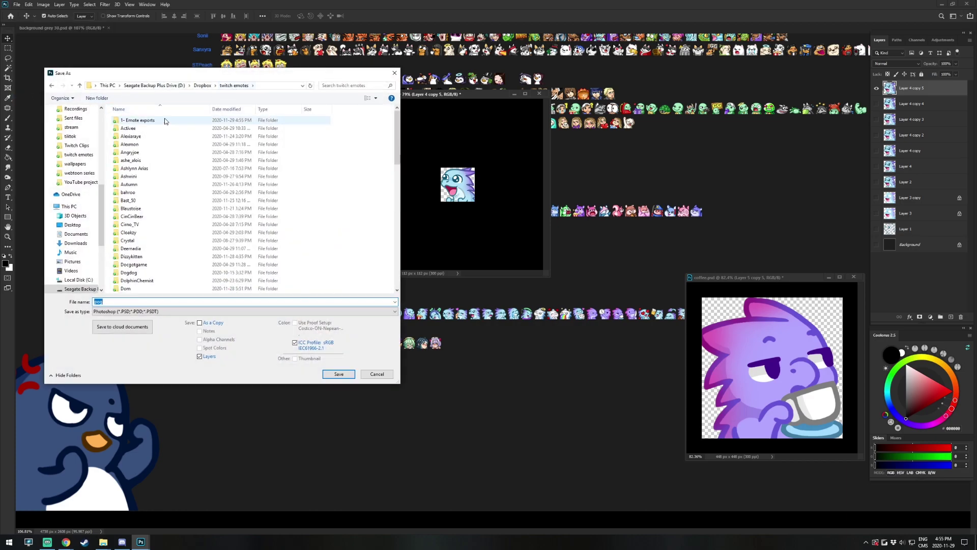
{"action": "double_click", "coordinate": [141, 121]}
{"action": "left_click", "coordinate": [135, 302]}
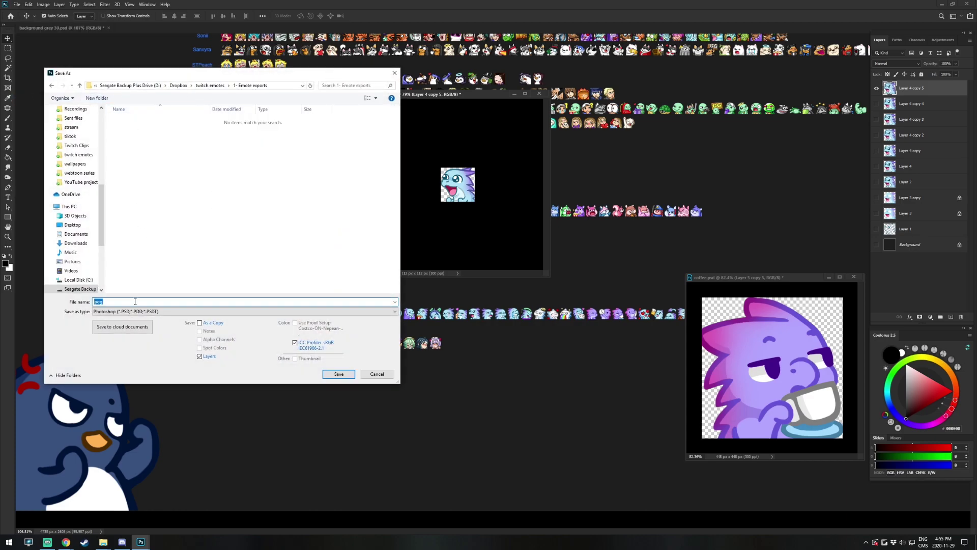
{"action": "type", "text": "112"}
{"action": "left_click", "coordinate": [145, 312]}
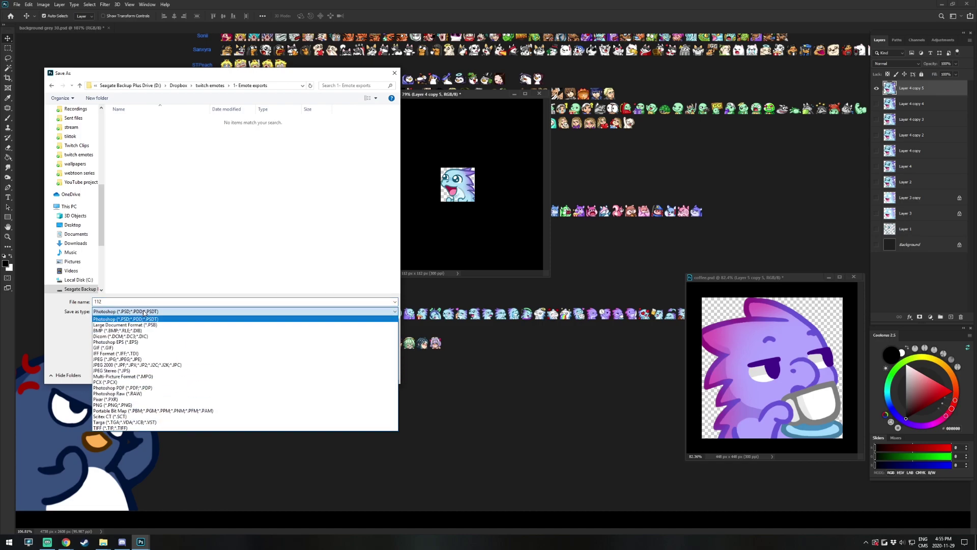
{"action": "left_click", "coordinate": [141, 405]}
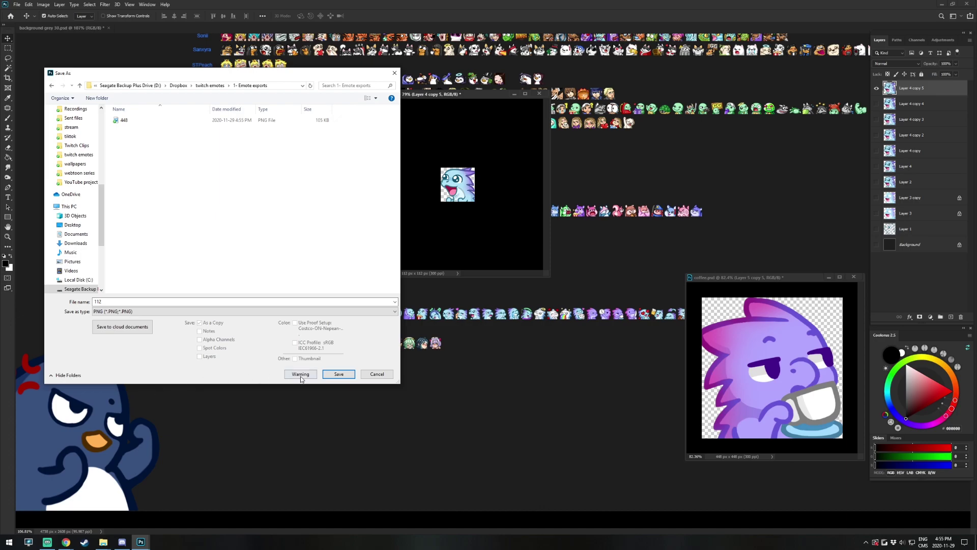
{"action": "left_click", "coordinate": [340, 375]}
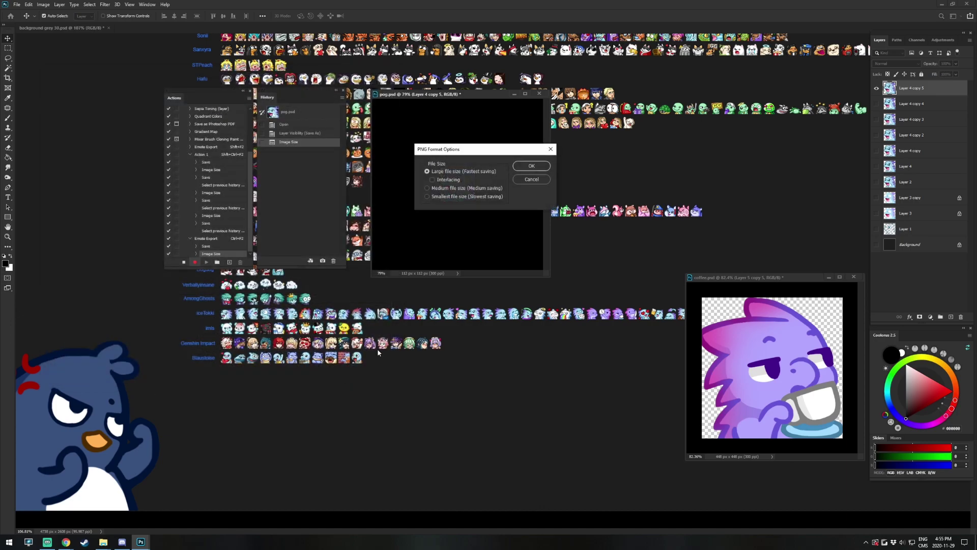
{"action": "left_click", "coordinate": [535, 167]}
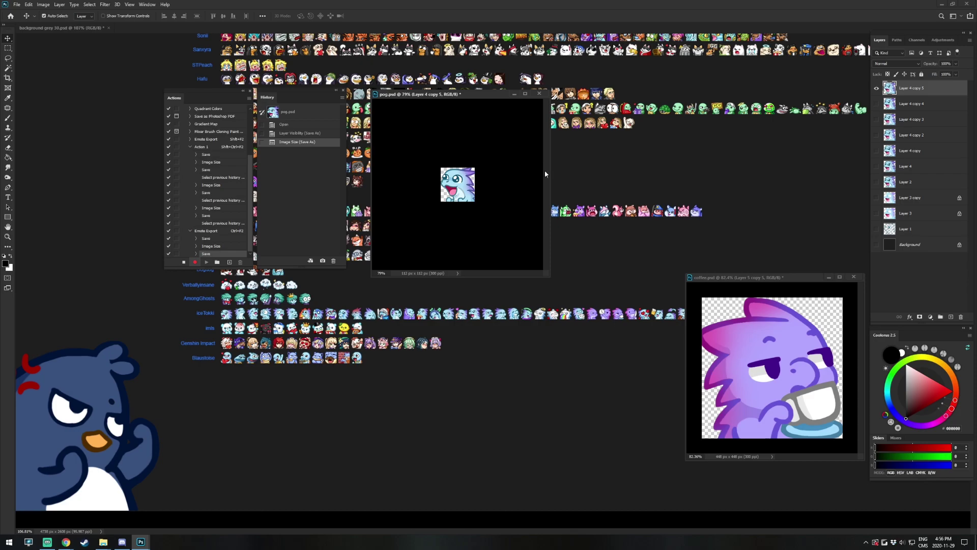
- Step backward in History to return pog.psd to 448 × 448 px
{"action": "left_click", "coordinate": [342, 97]}
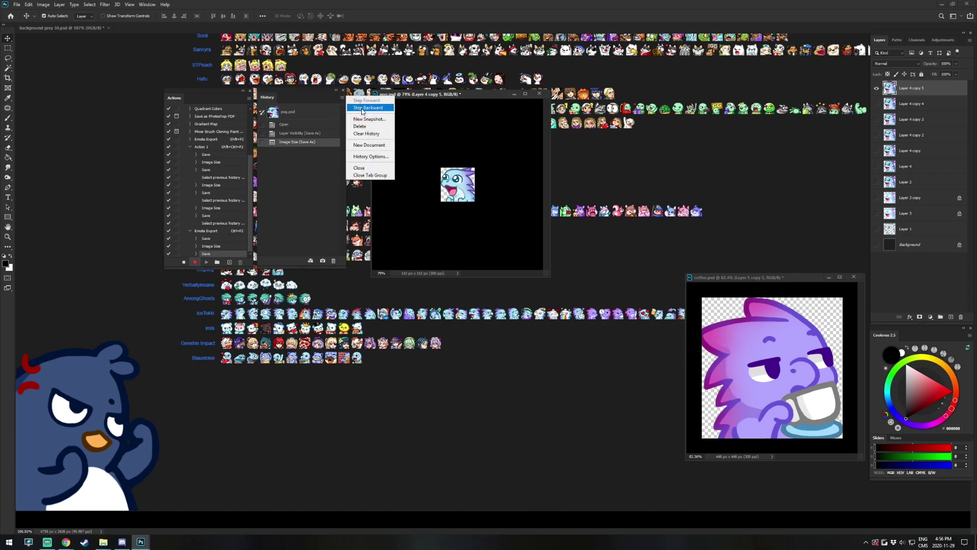
{"action": "left_click", "coordinate": [388, 109]}
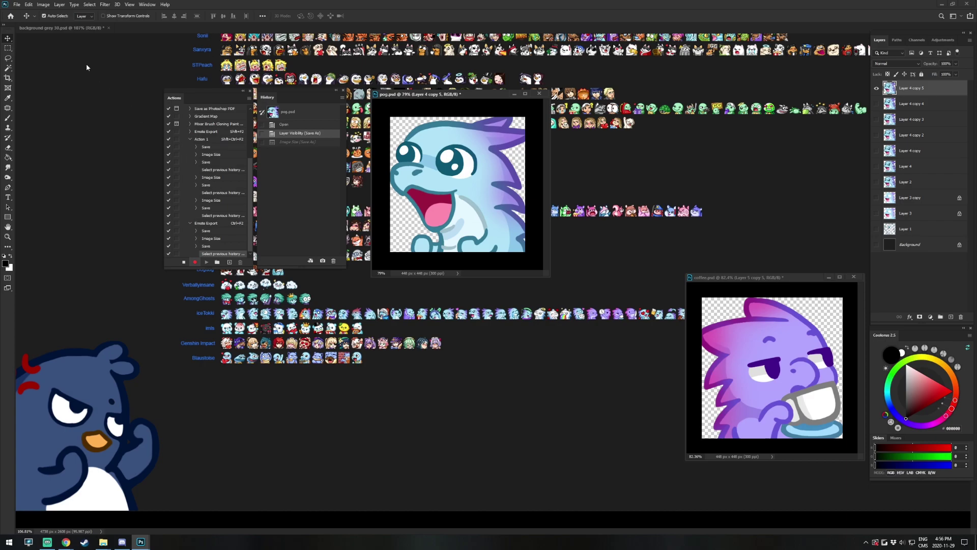
- Resize pog to 56 px wide with Image Size
{"action": "left_click", "coordinate": [43, 5]}
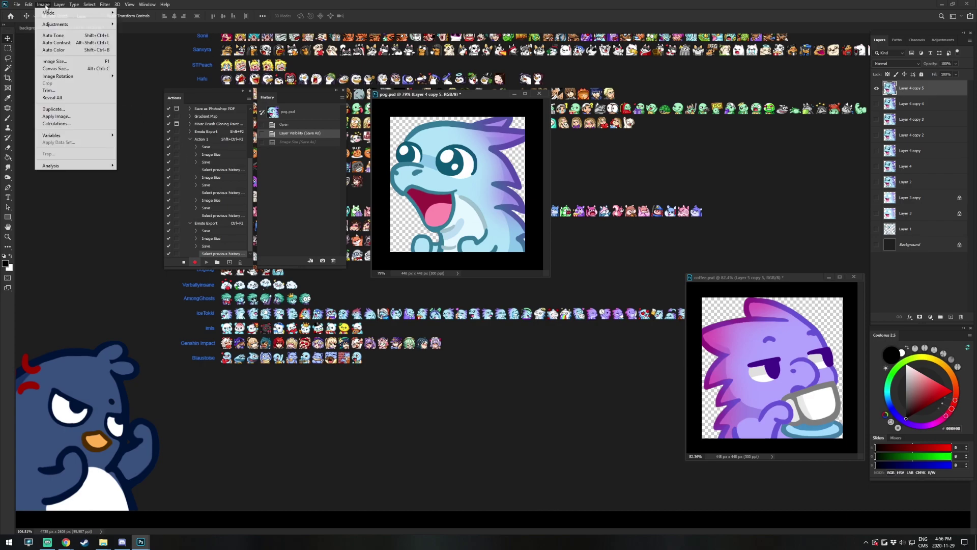
{"action": "left_click", "coordinate": [71, 62]}
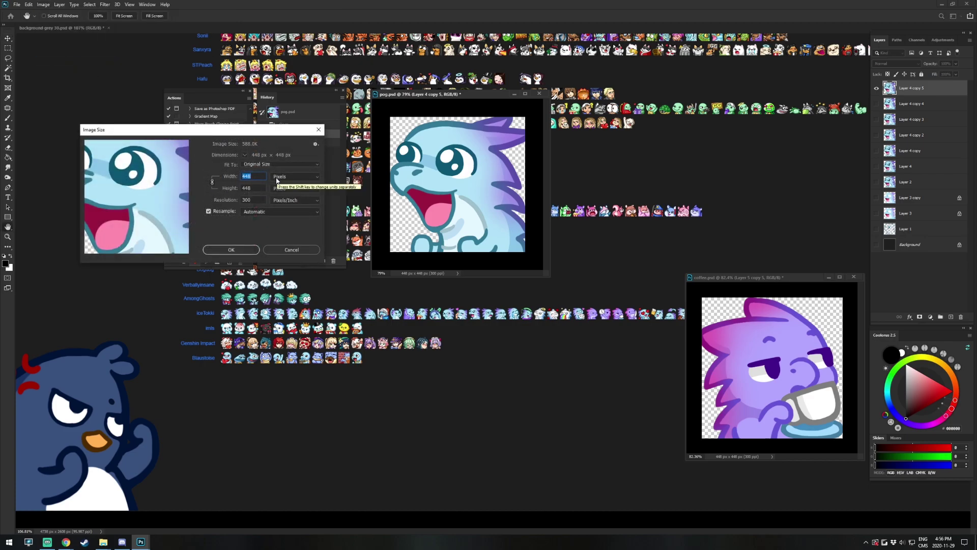
{"action": "type", "text": "56"}
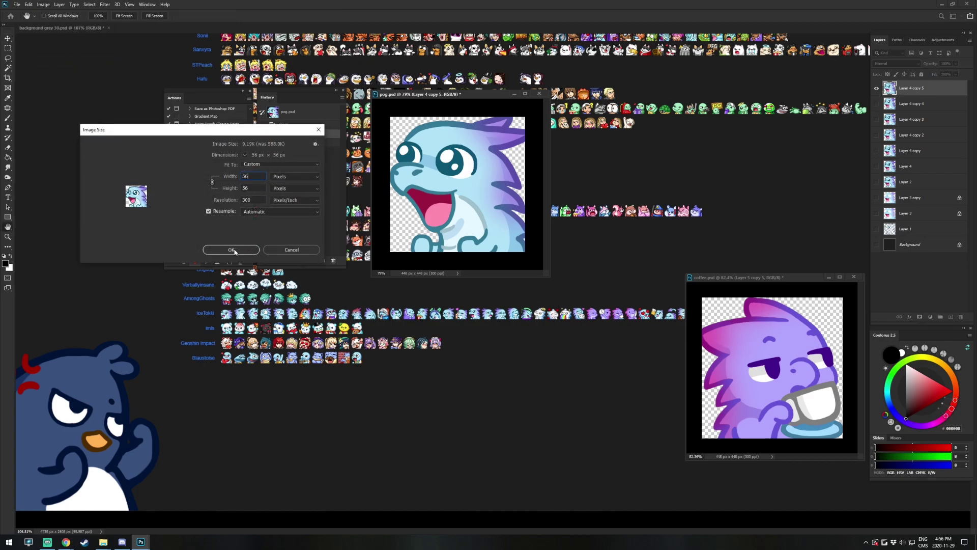
{"action": "left_click", "coordinate": [231, 250]}
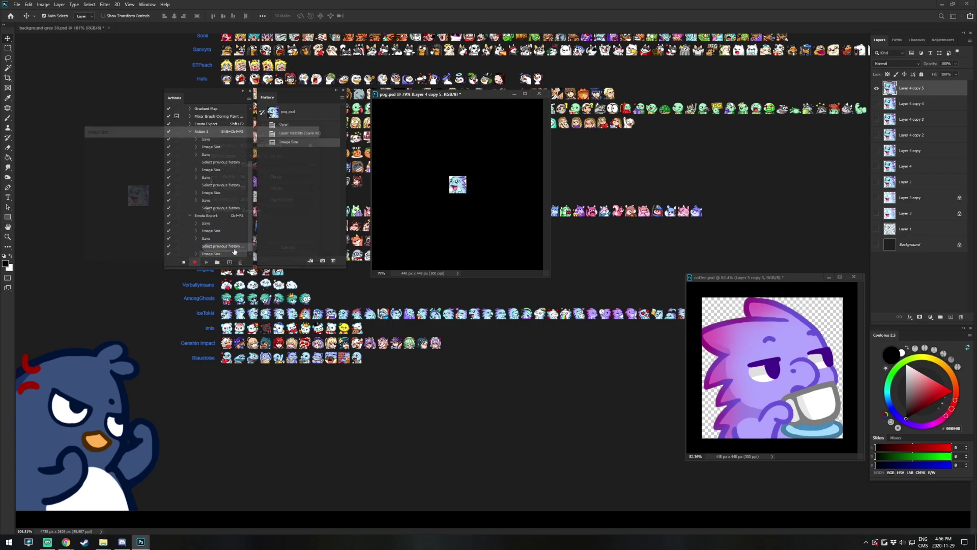
- Save a copy as PNG named 56 in the 1- Emote exports folder
{"action": "left_click", "coordinate": [17, 4]}
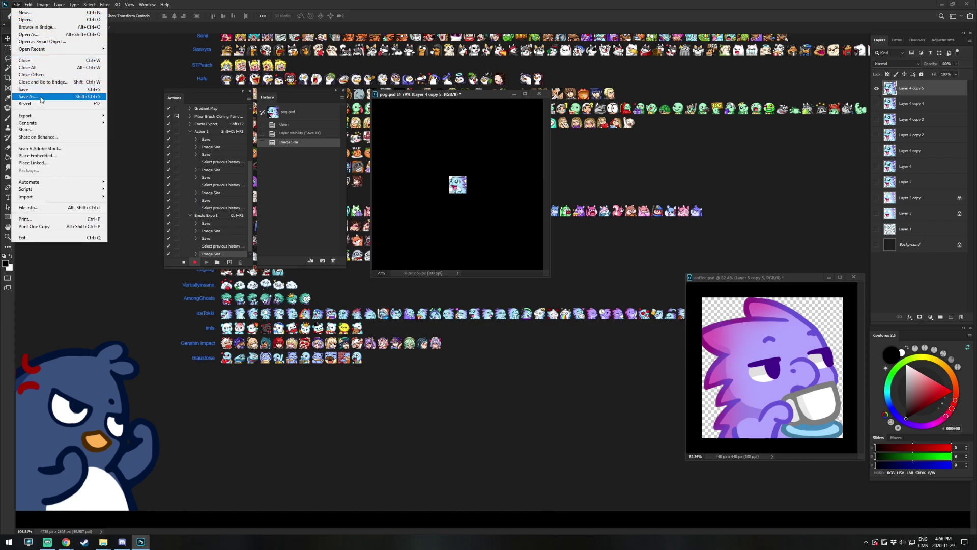
{"action": "left_click", "coordinate": [40, 96]}
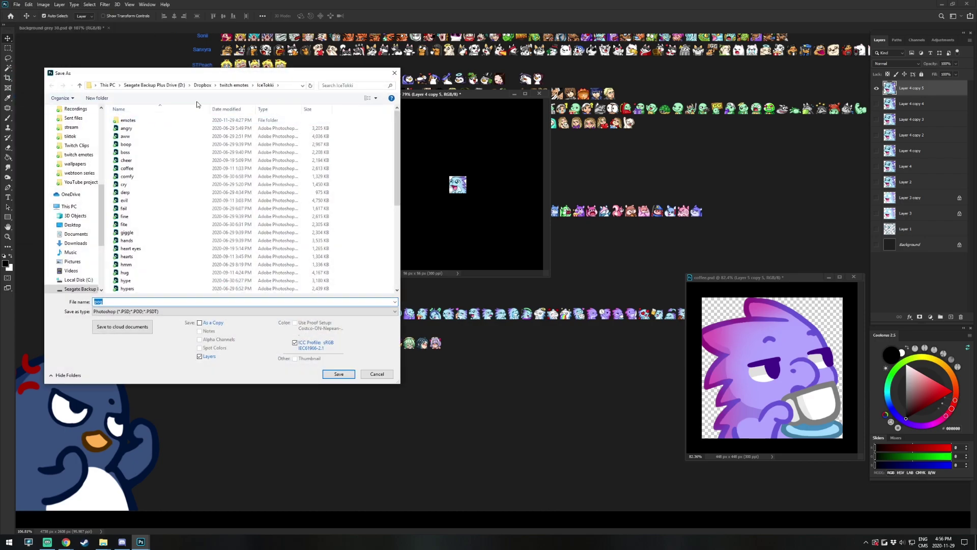
{"action": "left_click", "coordinate": [225, 87]}
{"action": "double_click", "coordinate": [128, 121]}
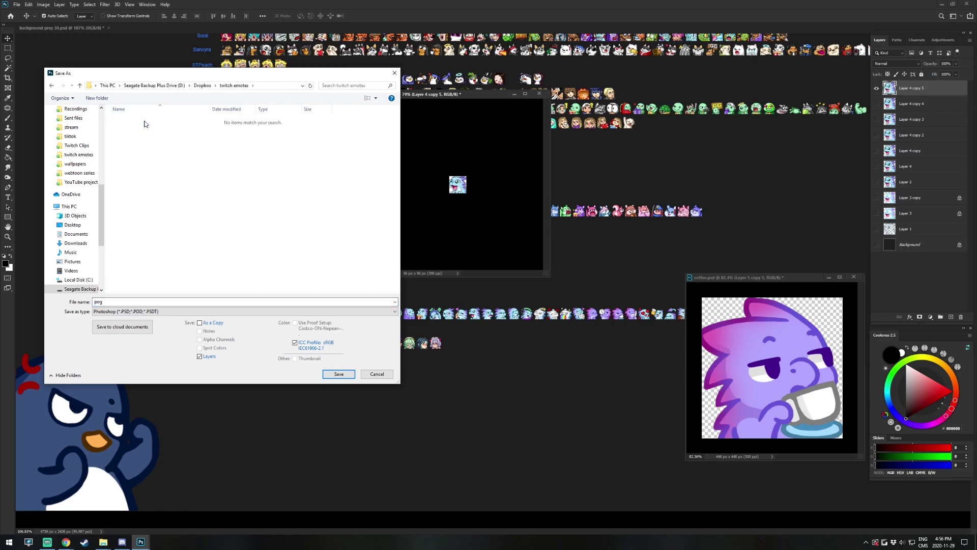
{"action": "left_click", "coordinate": [133, 303]}
{"action": "key", "text": "ctrl+a"}
{"action": "type", "text": "5"}
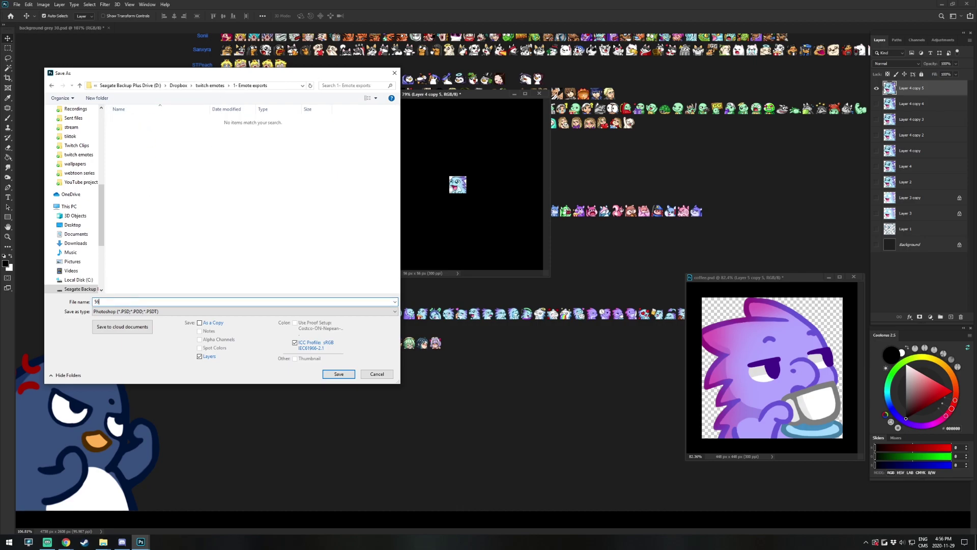
{"action": "type", "text": "6"}
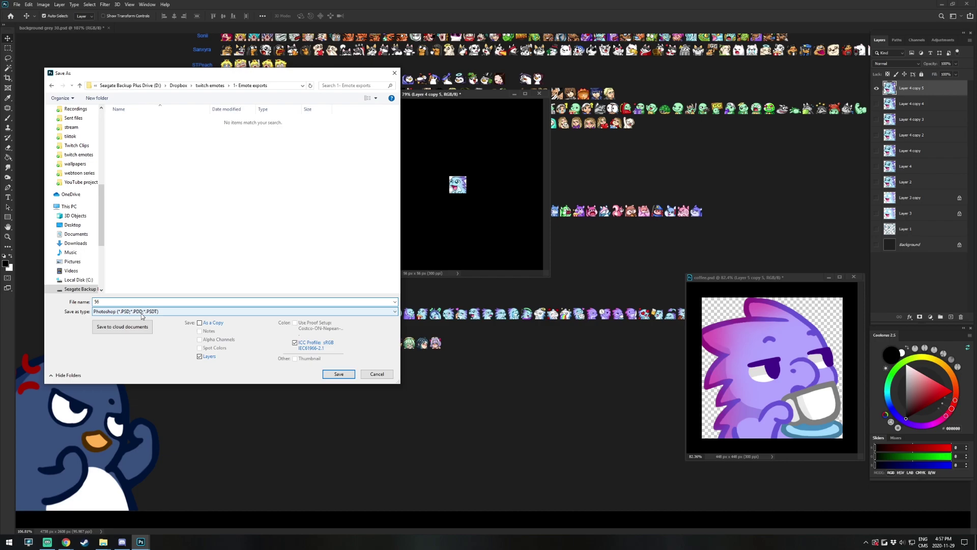
{"action": "left_click", "coordinate": [142, 316]}
{"action": "left_click", "coordinate": [153, 408]}
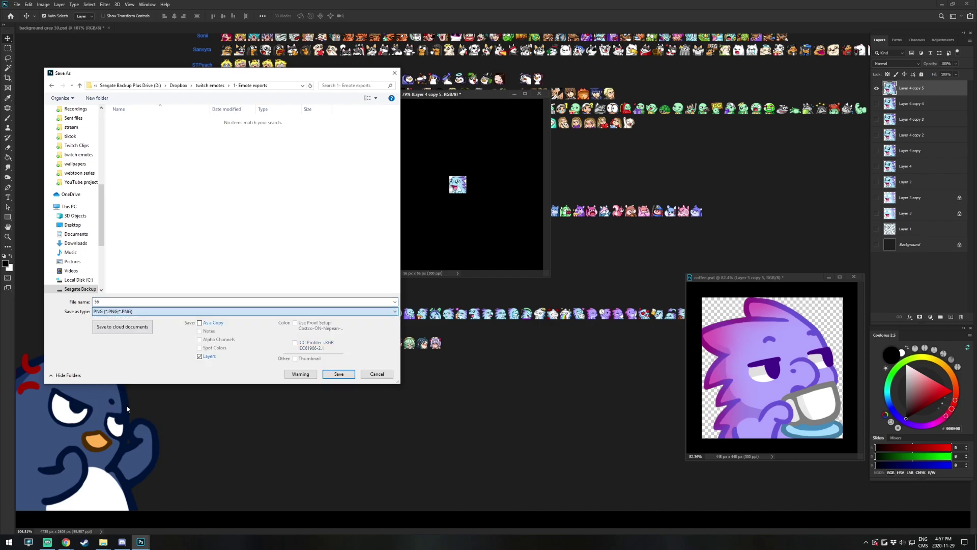
{"action": "left_click", "coordinate": [339, 374]}
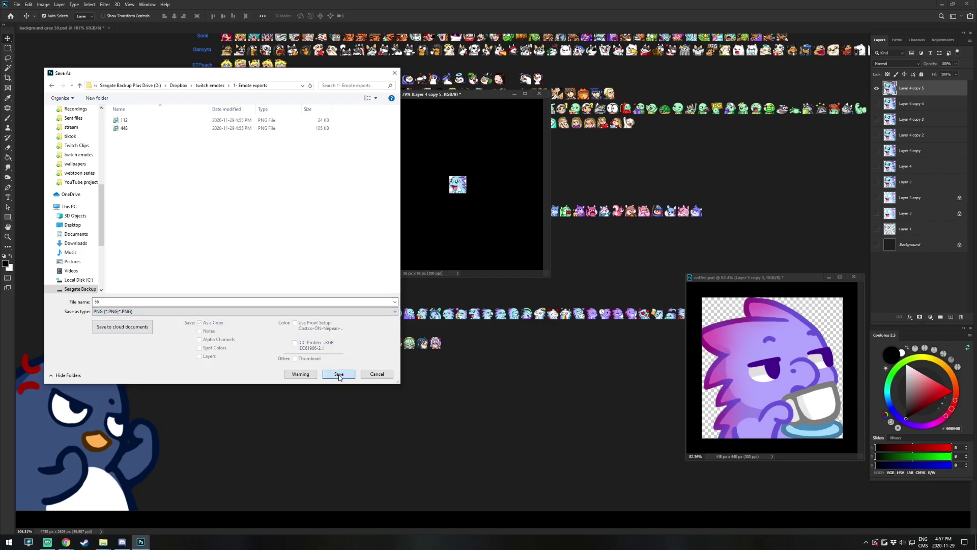
{"action": "left_click", "coordinate": [530, 168]}
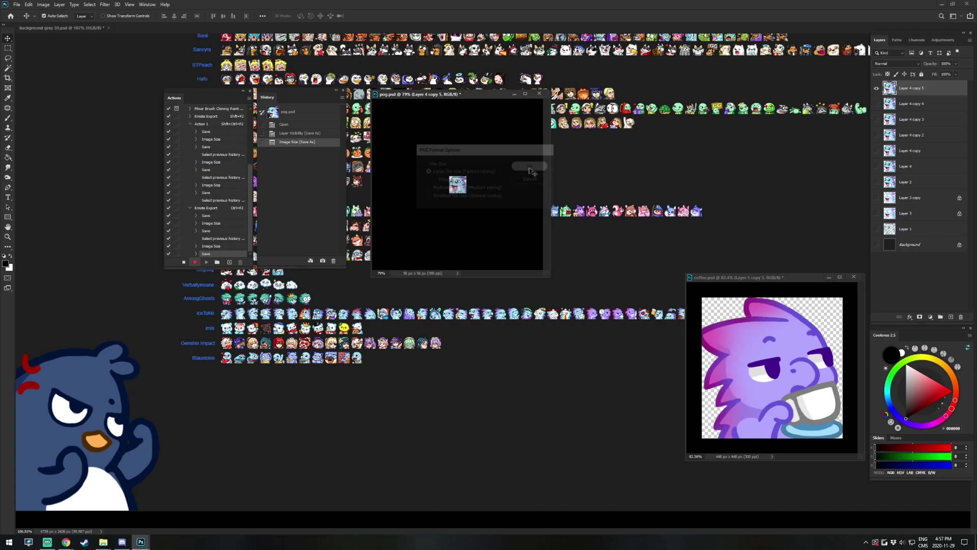
- Step backward in History to restore pog.psd to 448 px
{"action": "left_click", "coordinate": [342, 98]}
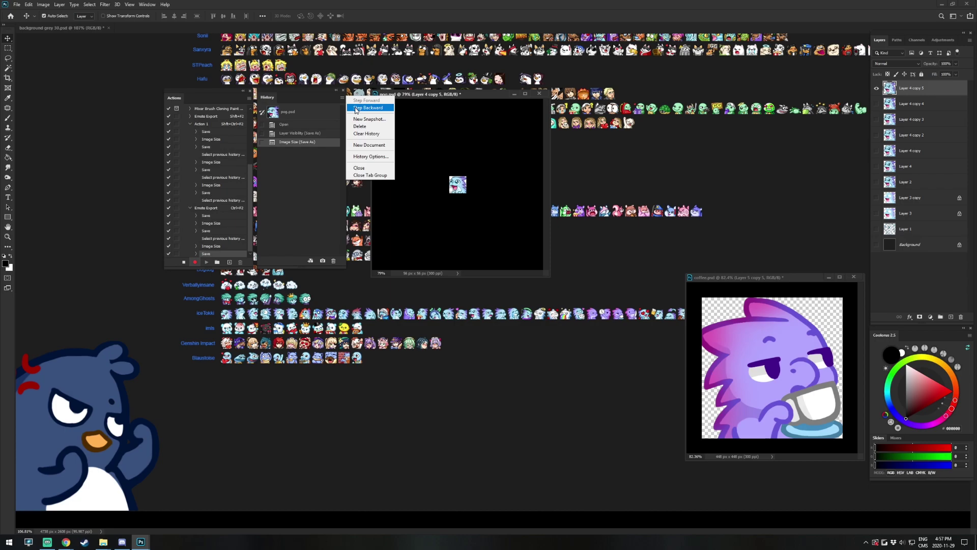
{"action": "left_click", "coordinate": [357, 108]}
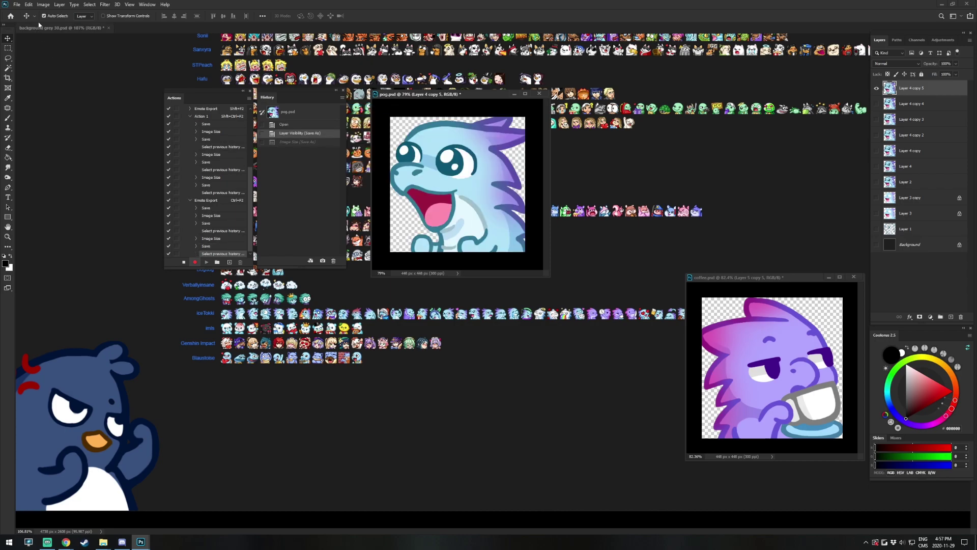
{"action": "left_click", "coordinate": [44, 5]}
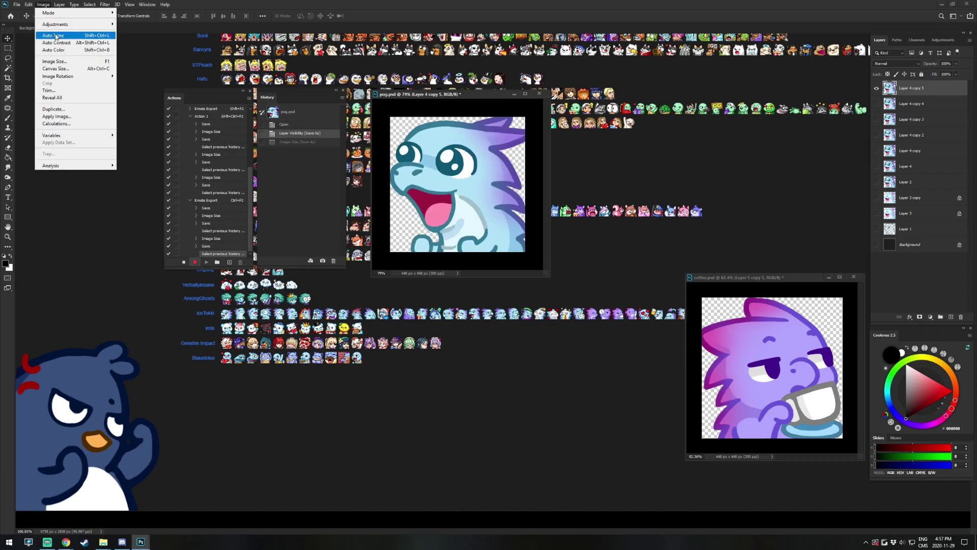
- Resize pog to 28 px wide
{"action": "left_click", "coordinate": [65, 63]}
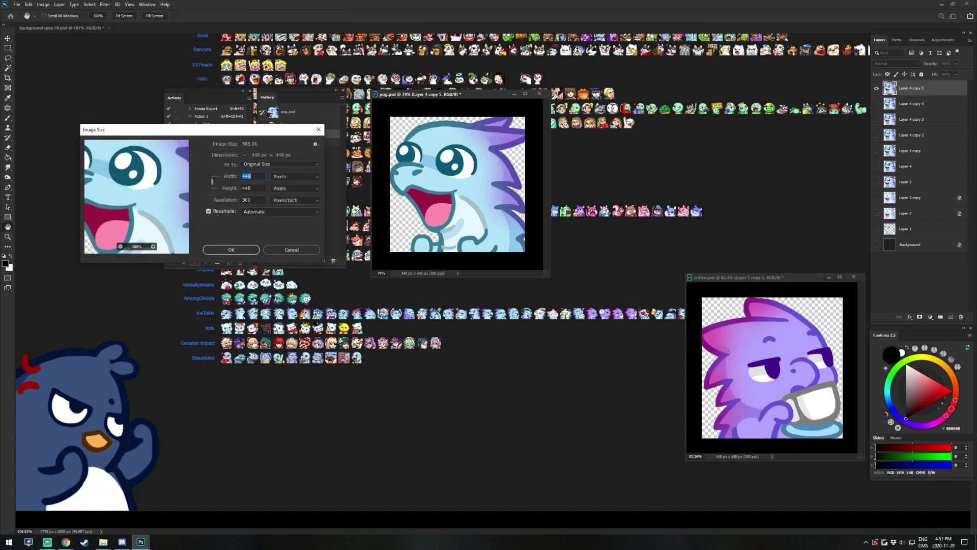
{"action": "type", "text": "28"}
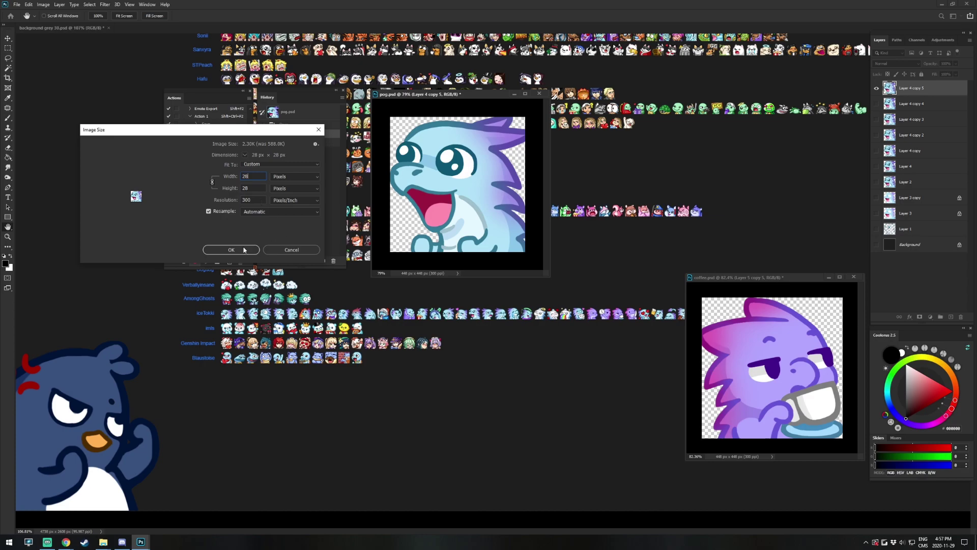
{"action": "left_click", "coordinate": [242, 252]}
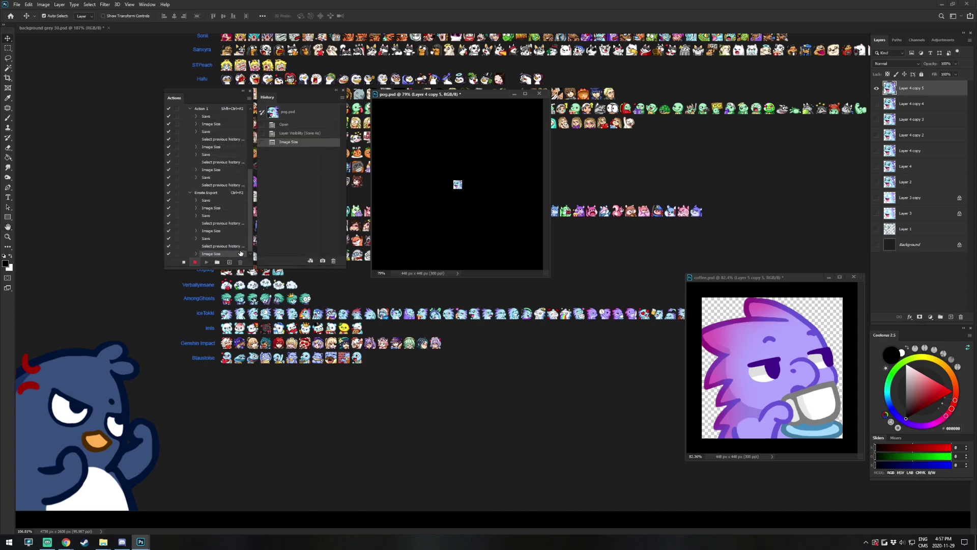
- Save the 28 px copy as a PNG in 1- Emote exports
{"action": "left_click", "coordinate": [17, 4]}
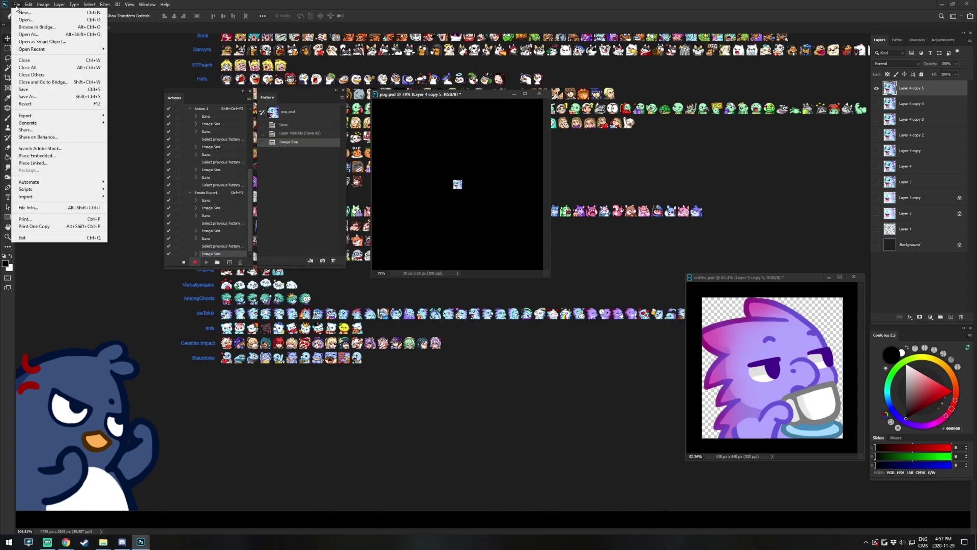
{"action": "left_click", "coordinate": [59, 102]}
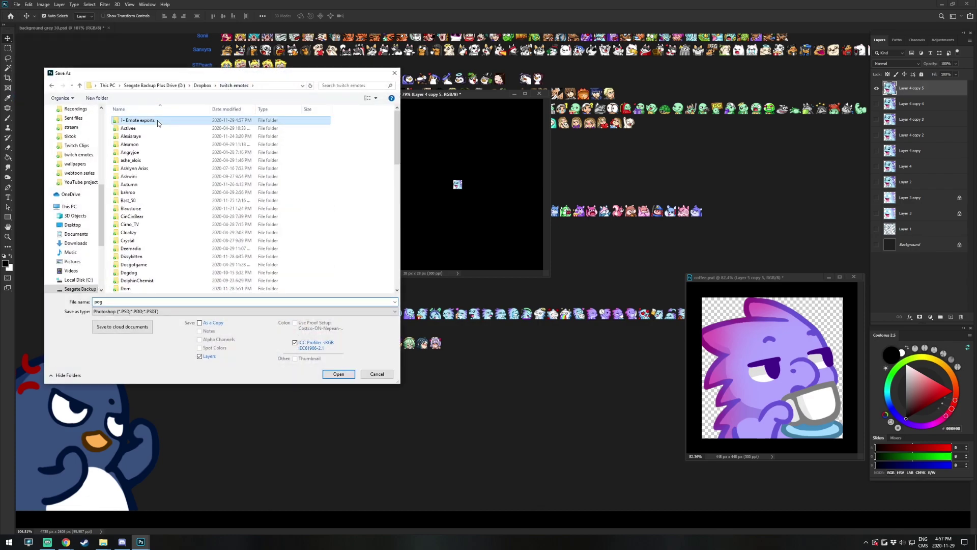
{"action": "double_click", "coordinate": [157, 120]}
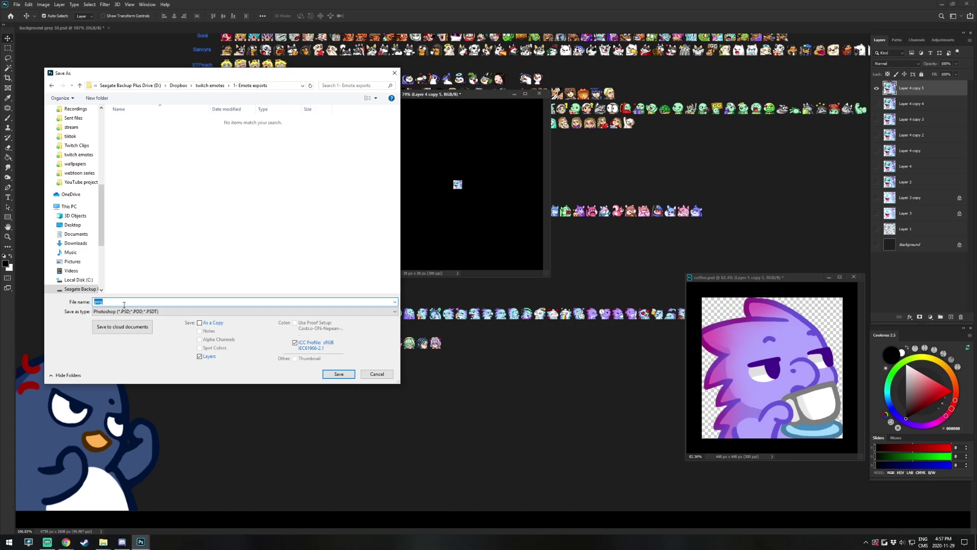
{"action": "type", "text": "28"}
{"action": "left_click", "coordinate": [167, 313]}
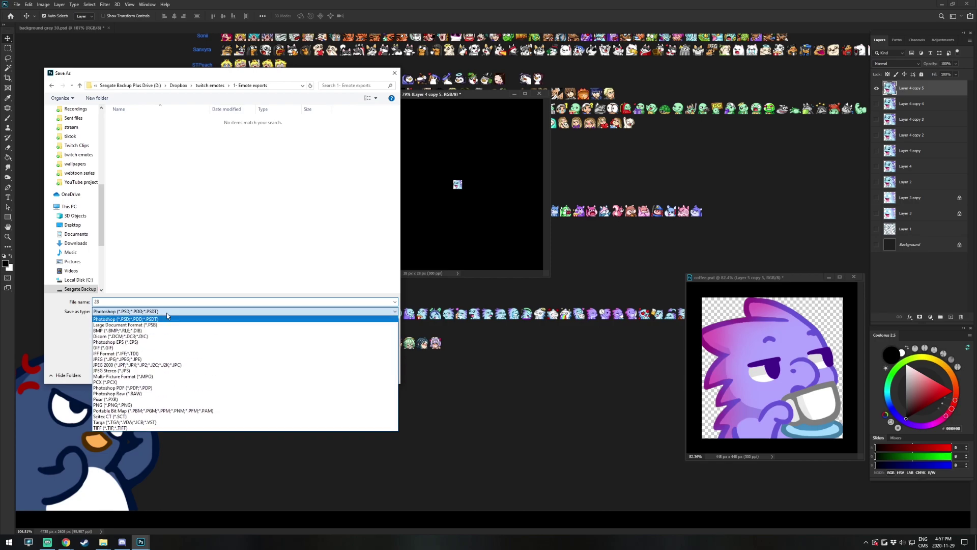
{"action": "left_click", "coordinate": [131, 404]}
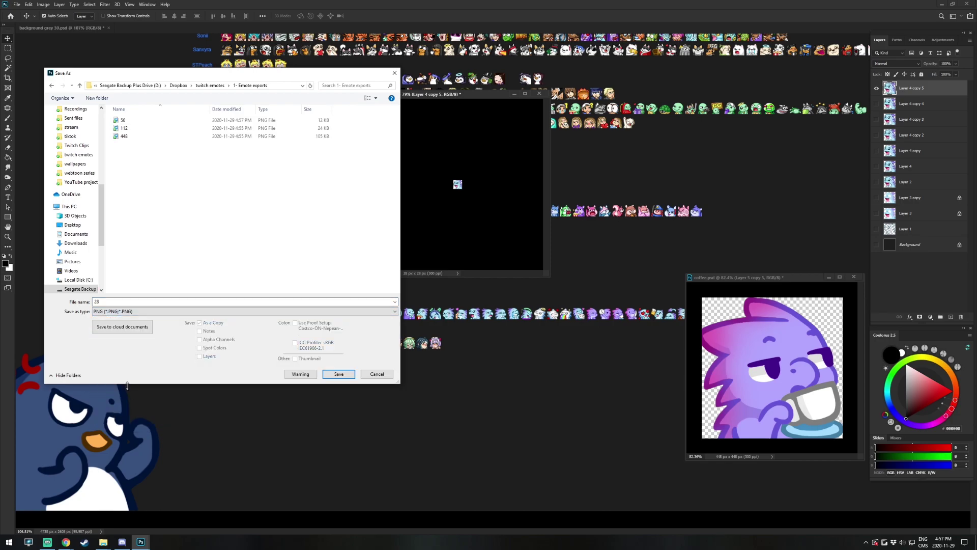
{"action": "left_click", "coordinate": [339, 374]}
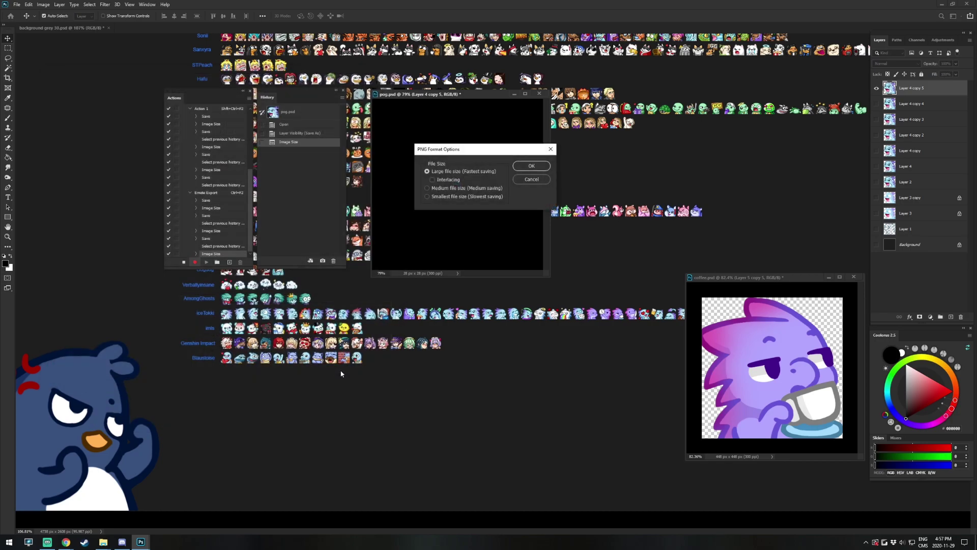
{"action": "left_click", "coordinate": [530, 166]}
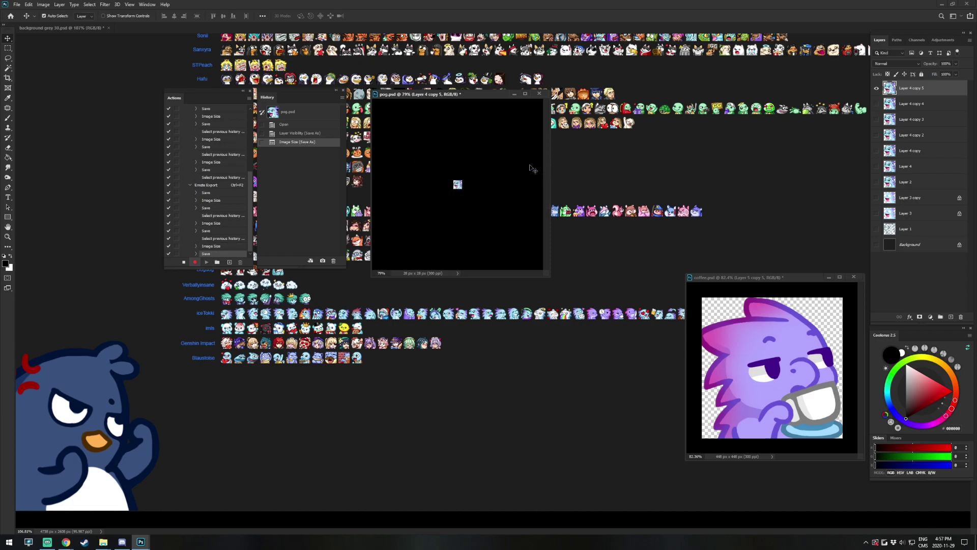
- Step back to 448 px and stop recording the action
{"action": "left_click", "coordinate": [343, 97]}
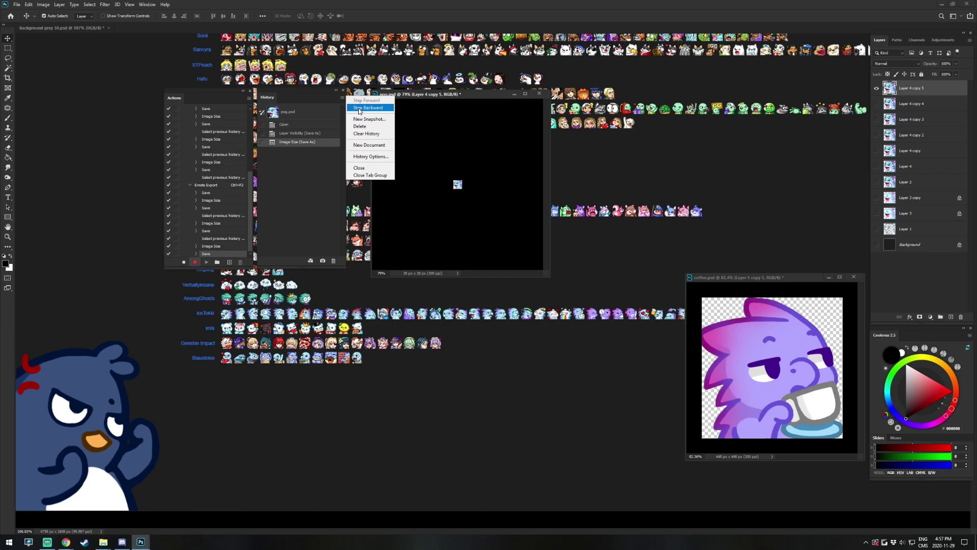
{"action": "left_click", "coordinate": [360, 109]}
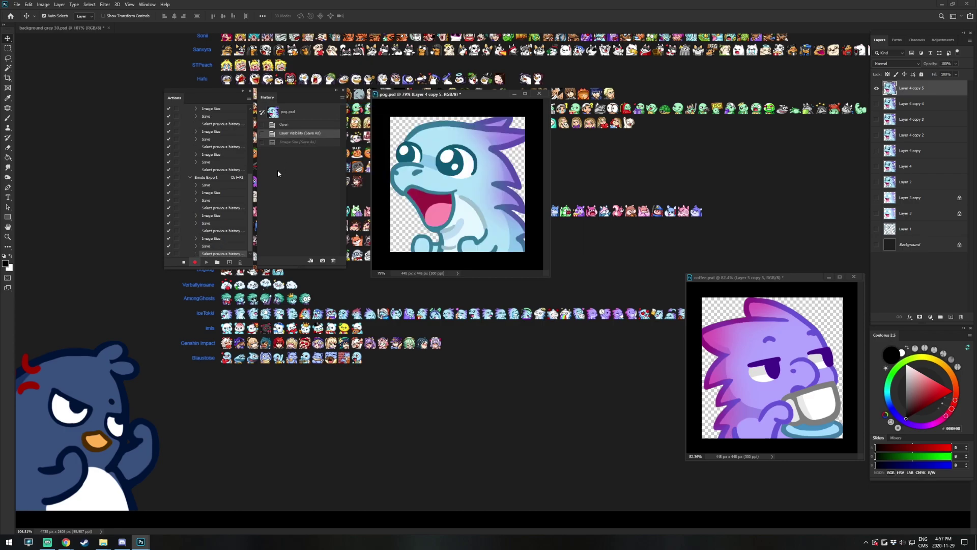
{"action": "left_click", "coordinate": [183, 262]}
- Delete all four test export files from the Emote exports folder
{"action": "key", "text": "alt+Tab"}
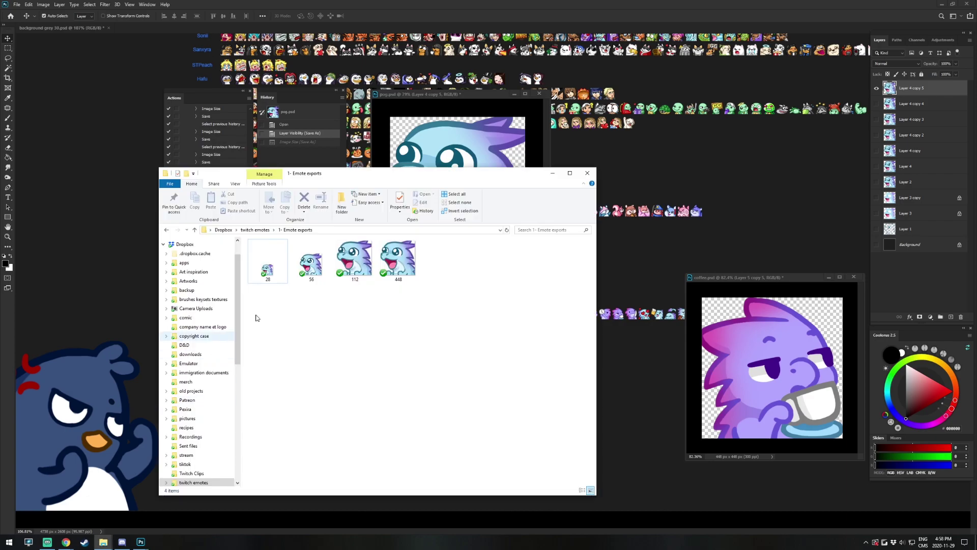
{"action": "left_click_drag", "start_coordinate": [382, 175], "coordinate": [310, 177]}
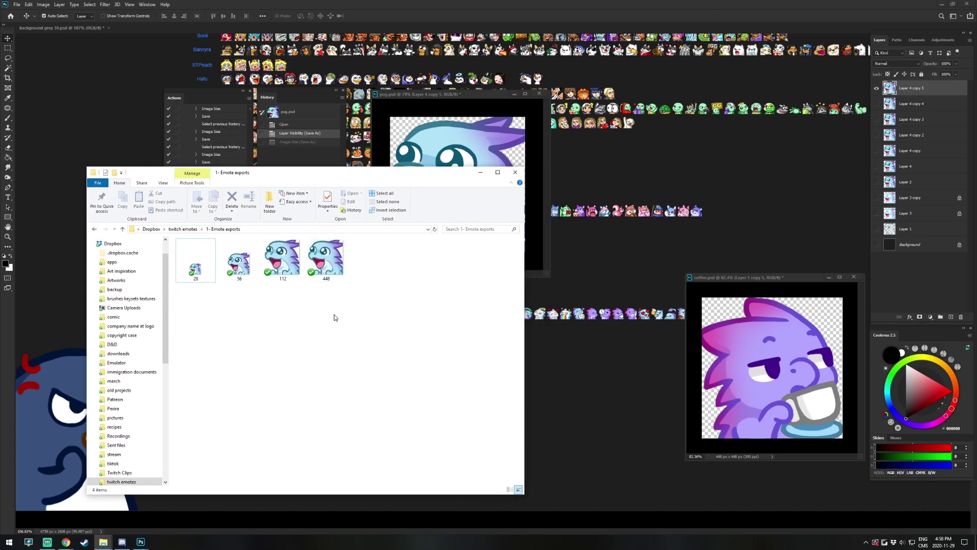
{"action": "key", "text": "ctrl+a"}
{"action": "key", "text": "Delete"}
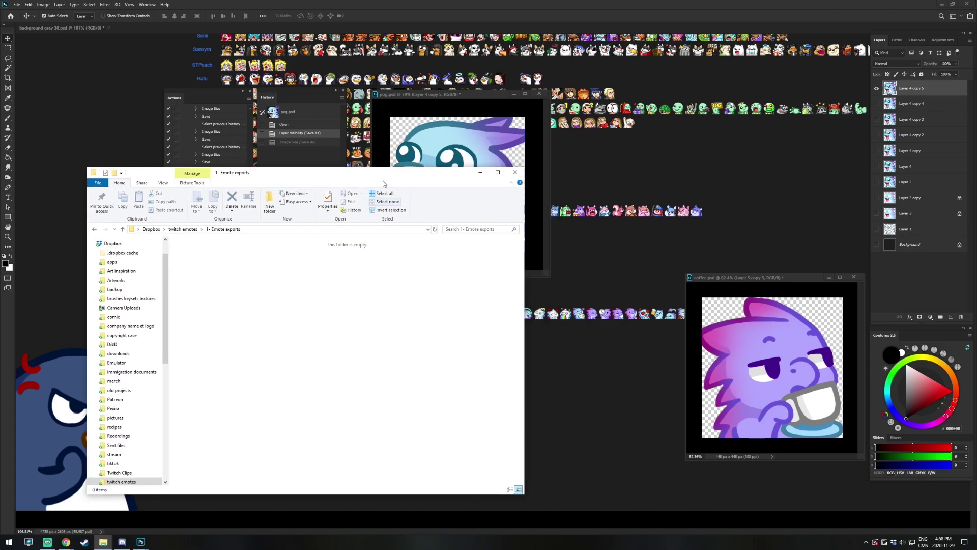
- Run the Emote Export action on pog.psd with Shift+F2
{"action": "left_click", "coordinate": [439, 95]}
{"action": "left_click_drag", "start_coordinate": [441, 96], "coordinate": [590, 93]}
{"action": "key", "text": "shift+F2"}
{"action": "left_click", "coordinate": [103, 542]}
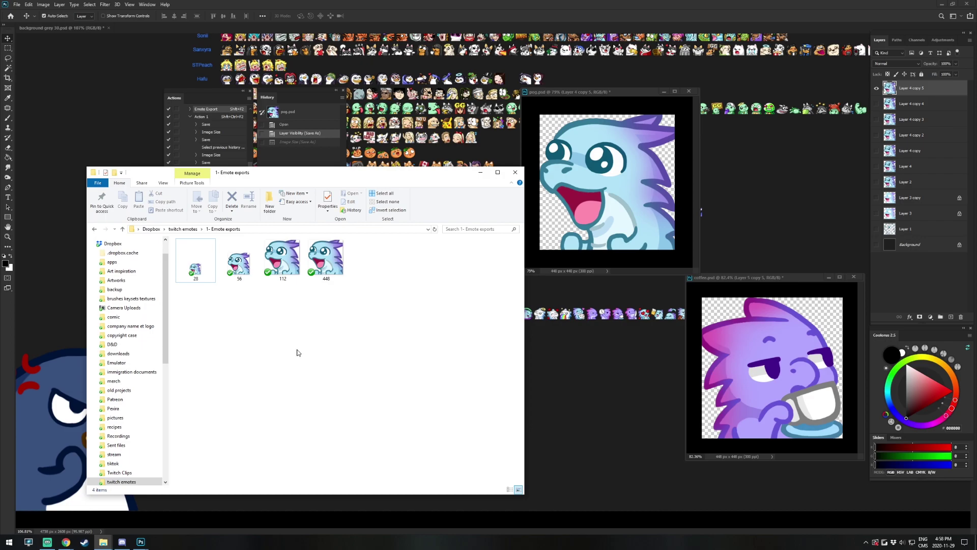
- Rename the 448 and 112 files to 'poggies 448' and 'poggies 112'
{"action": "left_click", "coordinate": [324, 274]}
{"action": "left_click", "coordinate": [324, 280]}
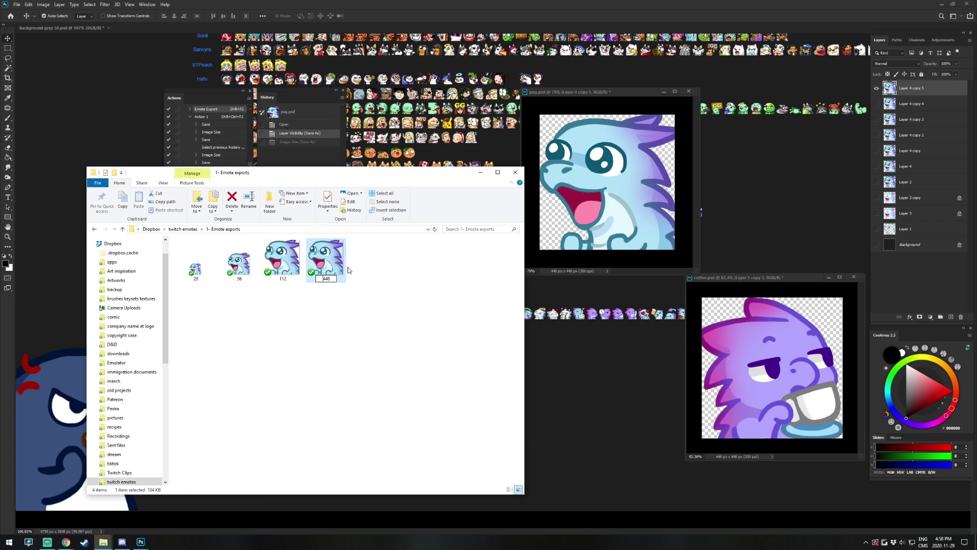
{"action": "type", "text": "poggies"}
{"action": "key", "text": "shift+Tab"}
{"action": "key", "text": "Home"}
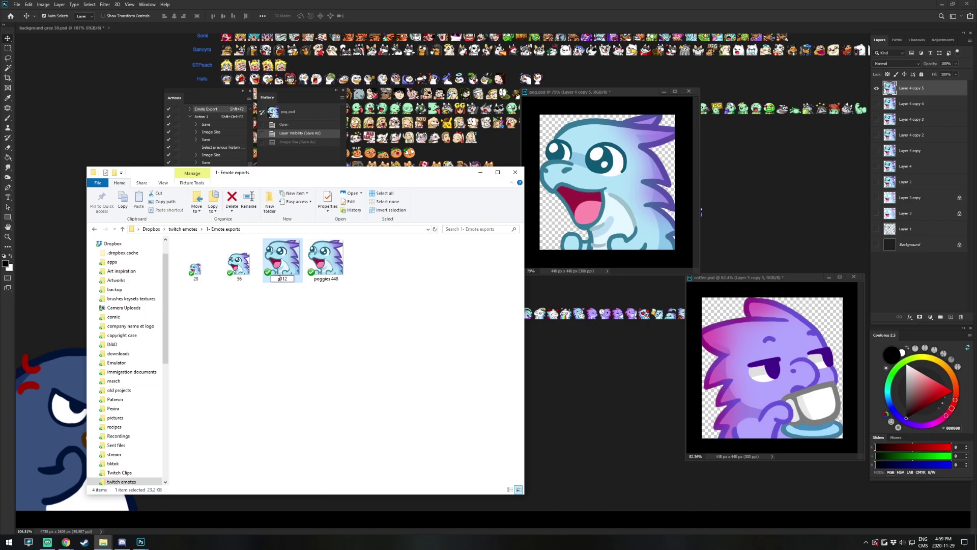
{"action": "type", "text": "poggies"}
{"action": "key", "text": "Return"}
- Rename the 56 and 28 files to 'poggies 56' and 'poggies 28'
{"action": "left_click", "coordinate": [238, 278]}
{"action": "key", "text": "F2"}
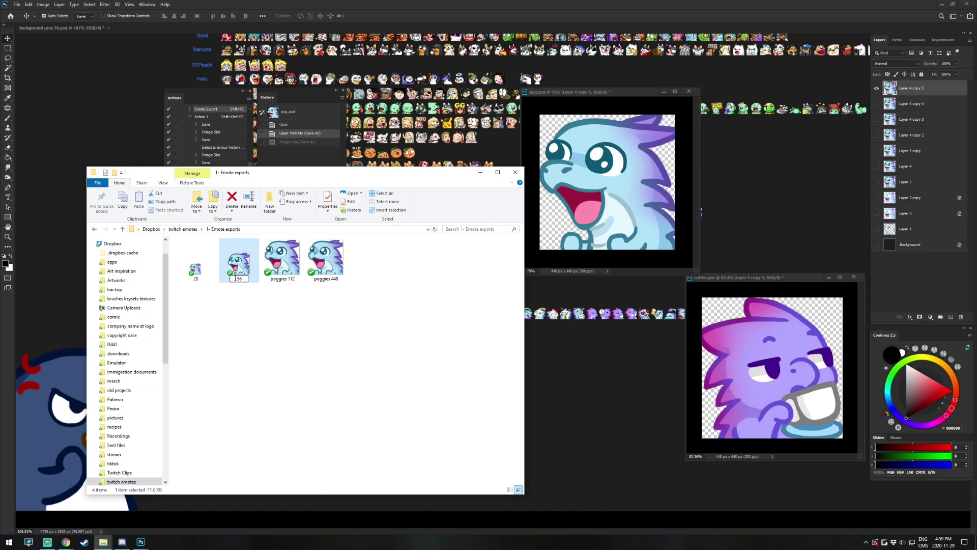
{"action": "type", "text": "poggies"}
{"action": "key", "text": "shift+Tab"}
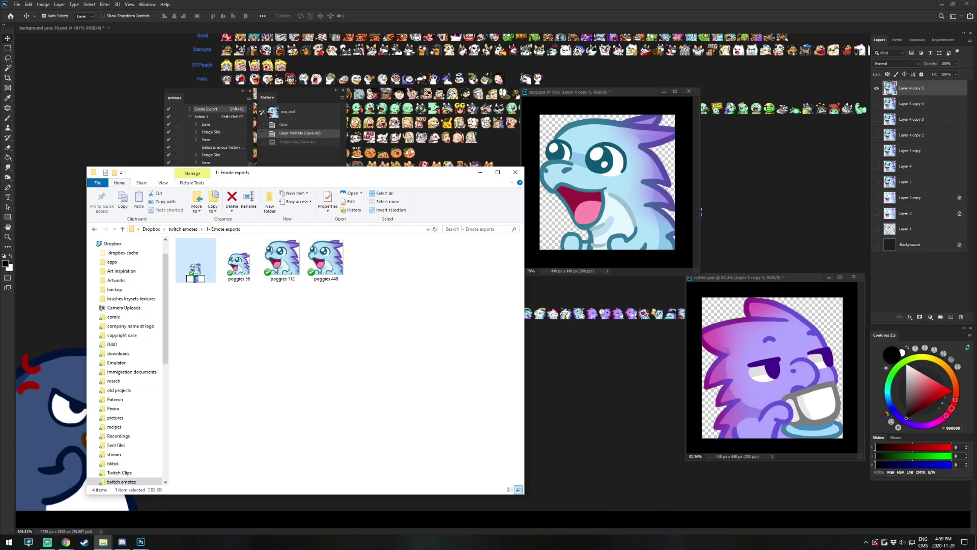
{"action": "key", "text": "Home"}
{"action": "type", "text": "poggies"}
{"action": "key", "text": "Return"}
- Cut all four poggies files and bring up the IceTokki folder window
{"action": "key", "text": "ctrl+a"}
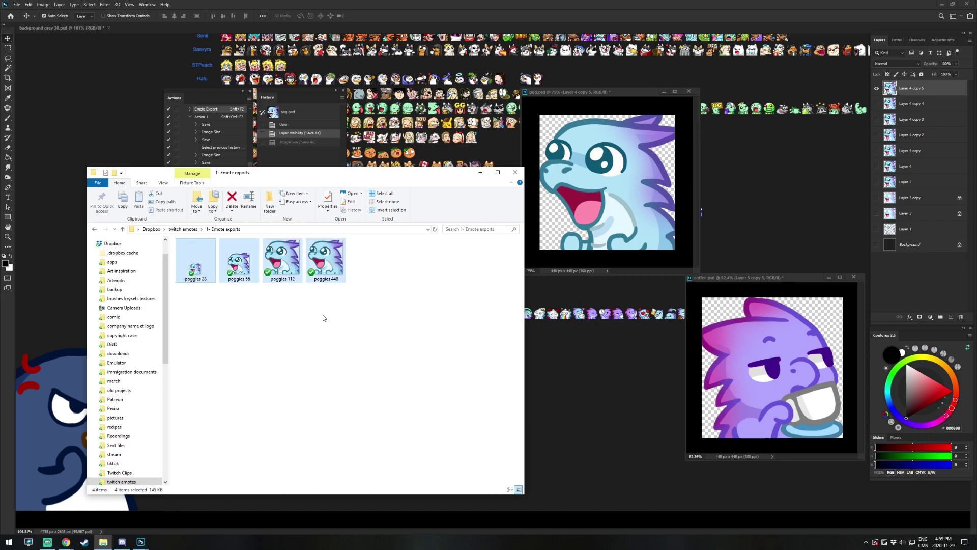
{"action": "key", "text": "ctrl+x"}
{"action": "key", "text": "alt+Tab"}
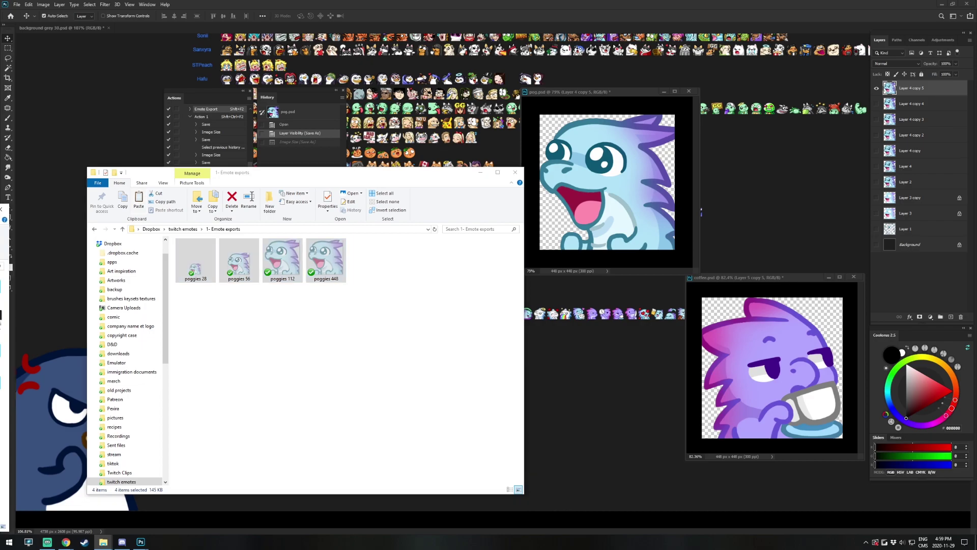
{"action": "left_click_drag", "start_coordinate": [1, 213], "coordinate": [415, 142]}
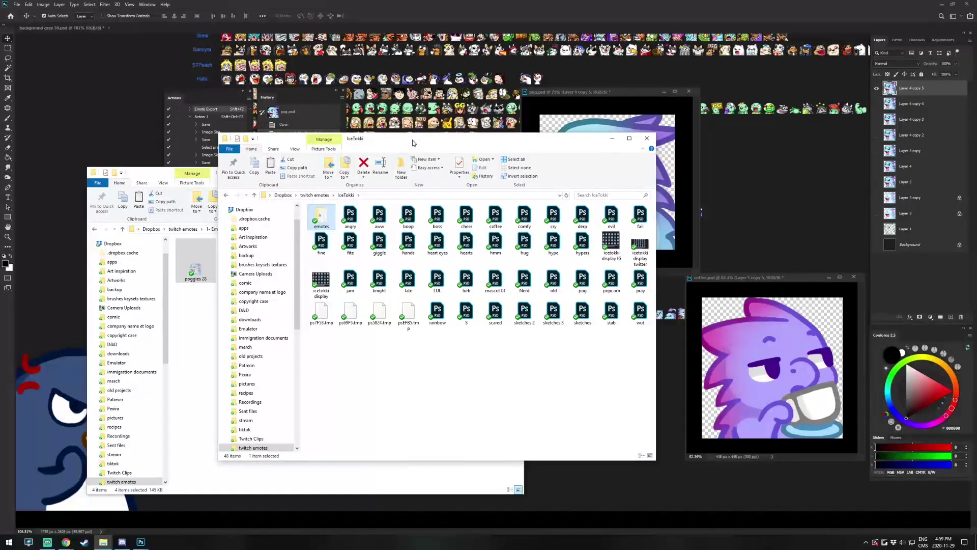
- Paste the poggies files and all 16 emote exports into emotes, replacing duplicates
{"action": "double_click", "coordinate": [330, 214]}
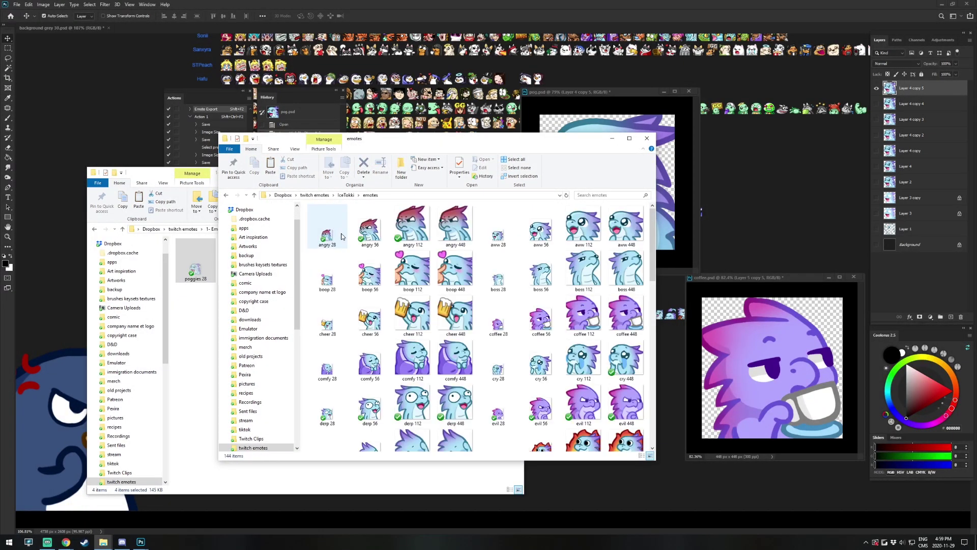
{"action": "key", "text": "ctrl+v"}
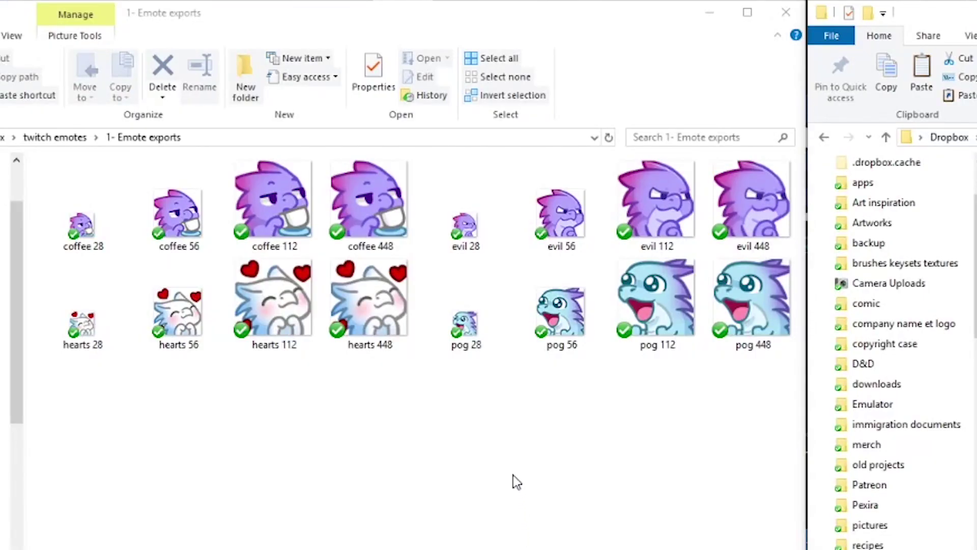
{"action": "left_click", "coordinate": [514, 475]}
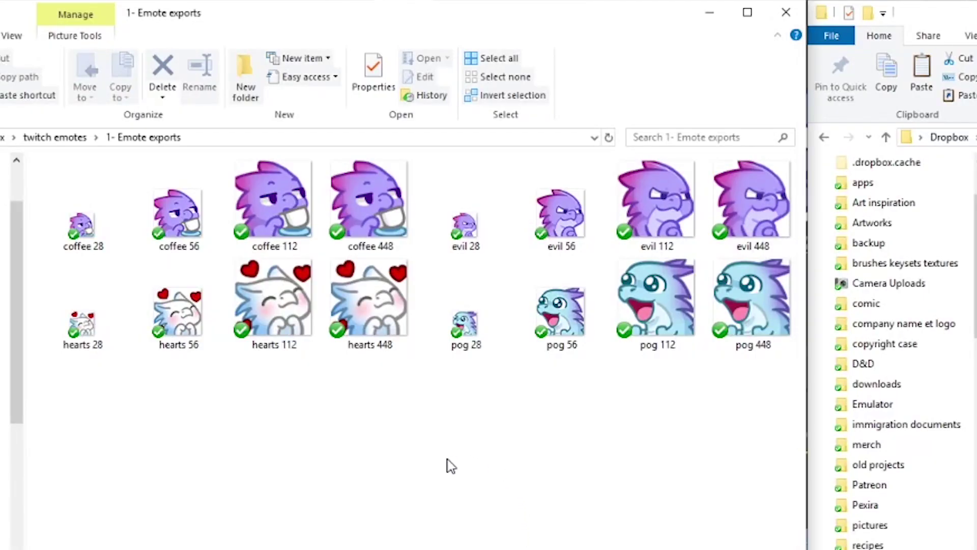
{"action": "key", "text": "ctrl+a"}
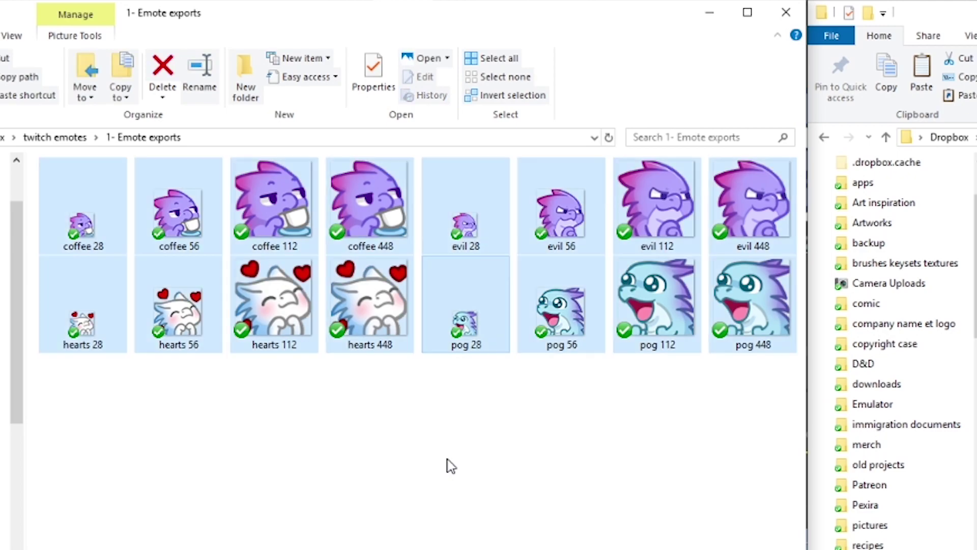
{"action": "key", "text": "ctrl+x"}
{"action": "left_click", "coordinate": [976, 152]}
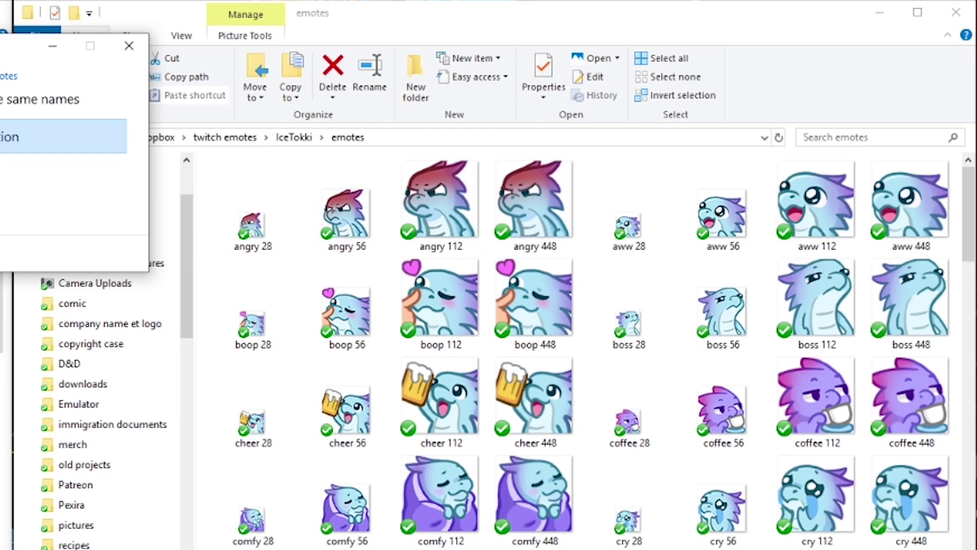
{"action": "left_click", "coordinate": [10, 136]}
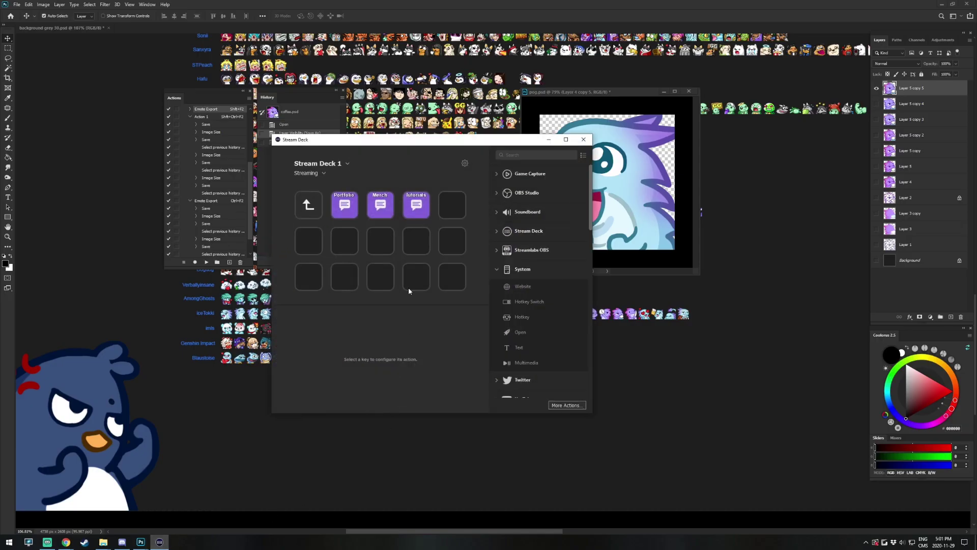
- Put a Hotkey action on the fifth top-row key titled 'Emote Export' on two lines
{"action": "left_click", "coordinate": [454, 206]}
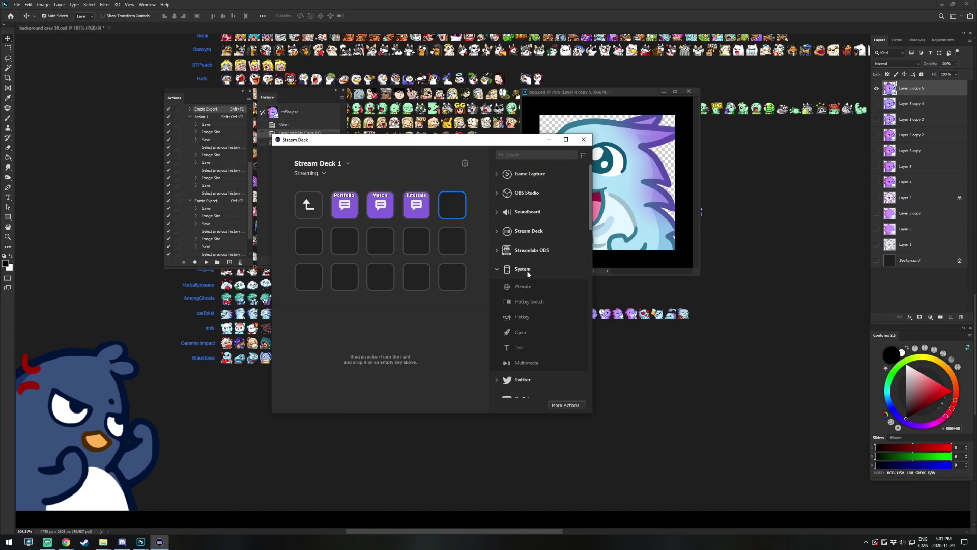
{"action": "left_click_drag", "start_coordinate": [528, 319], "coordinate": [455, 207]}
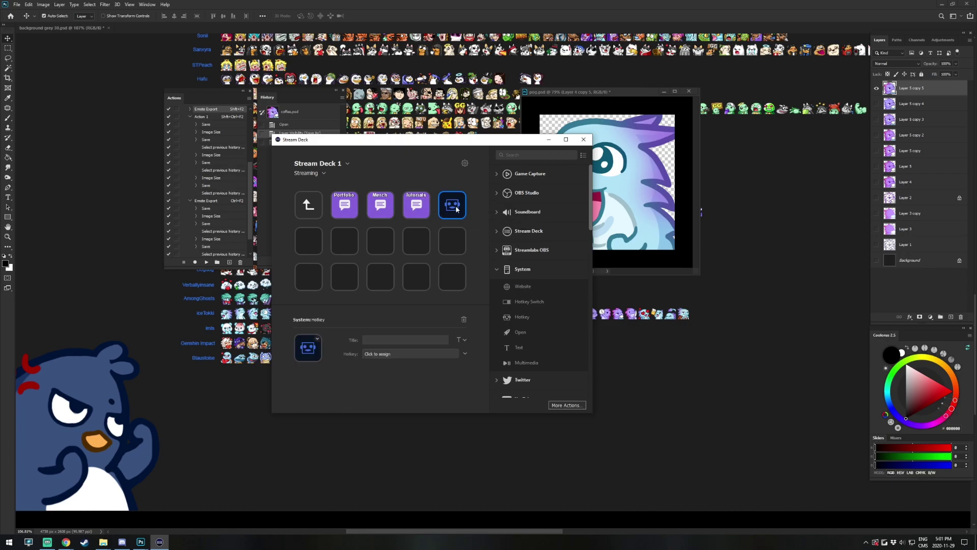
{"action": "left_click", "coordinate": [402, 340]}
{"action": "type", "text": "Emote"}
{"action": "key", "text": "Return"}
{"action": "type", "text": "Export"}
{"action": "left_click", "coordinate": [462, 340]}
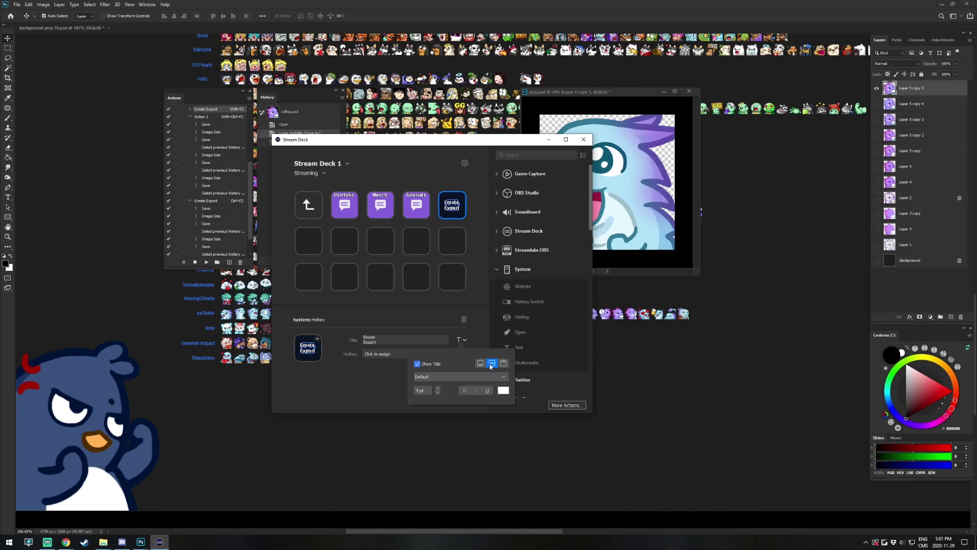
{"action": "left_click", "coordinate": [416, 328]}
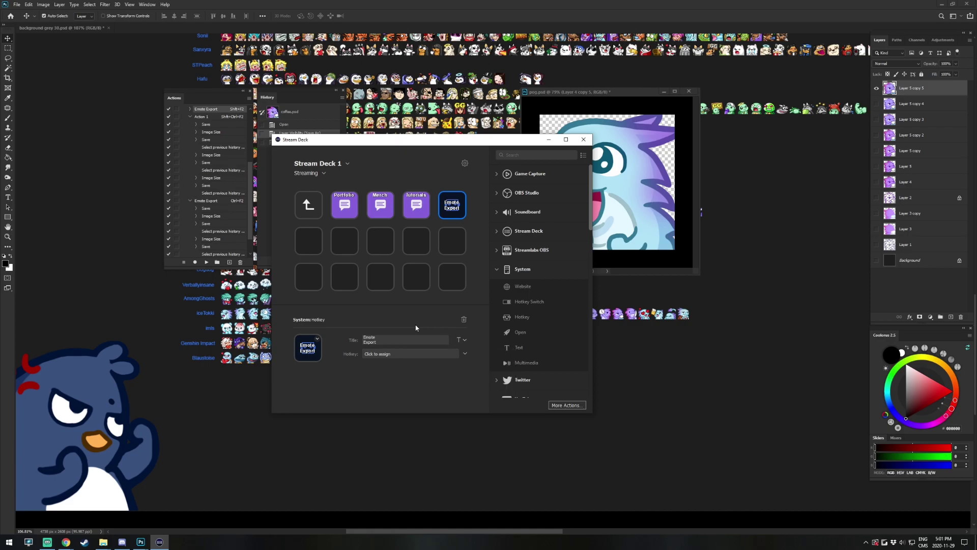
- Set the key's hotkey to Shift+F2 and close Stream Deck
{"action": "left_click", "coordinate": [410, 355]}
{"action": "key", "text": "shift"}
{"action": "key", "text": "shift+F2"}
{"action": "left_click", "coordinate": [585, 142]}
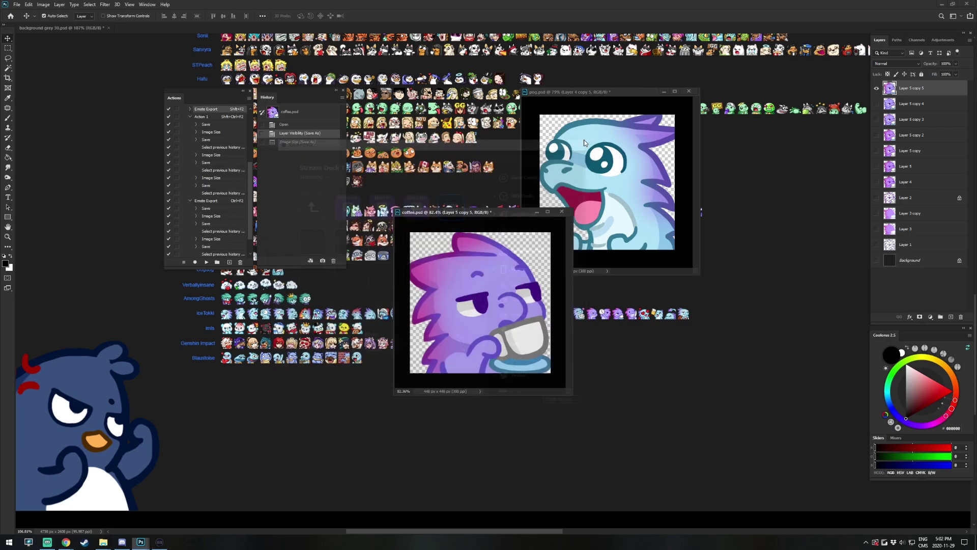
- Check the coffee exports in Emote exports and place coffee.psd's window beneath pog.psd
{"action": "left_click_drag", "start_coordinate": [484, 209], "coordinate": [564, 202]}
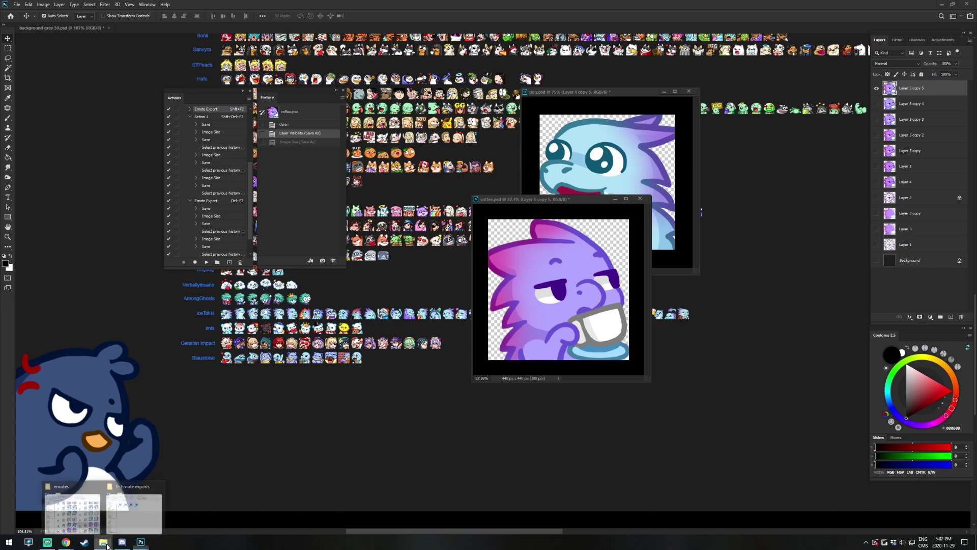
{"action": "left_click", "coordinate": [126, 519]}
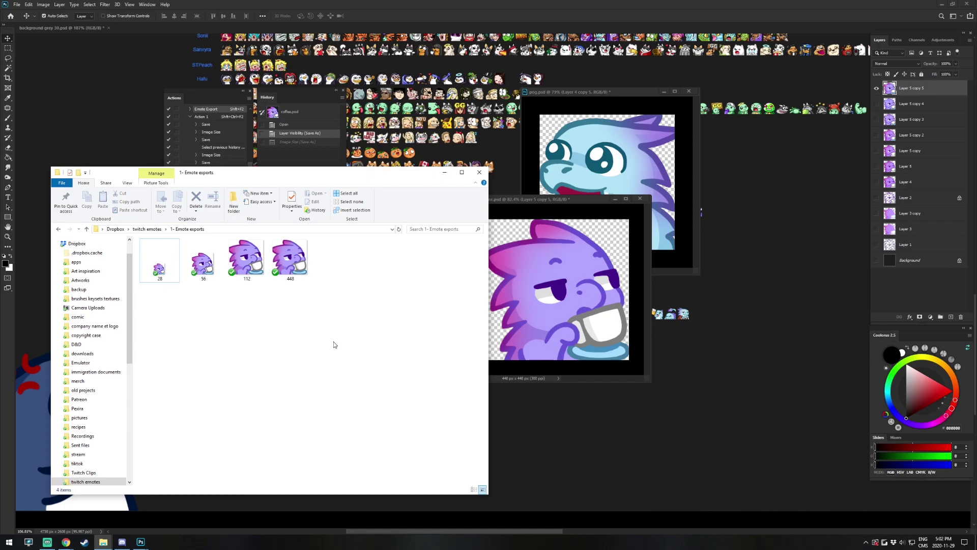
{"action": "left_click_drag", "start_coordinate": [566, 203], "coordinate": [614, 283]}
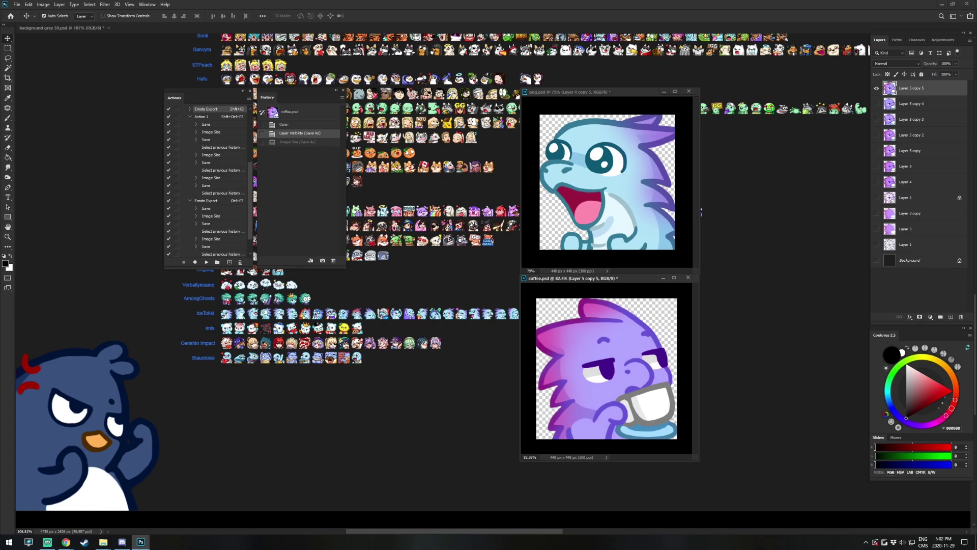